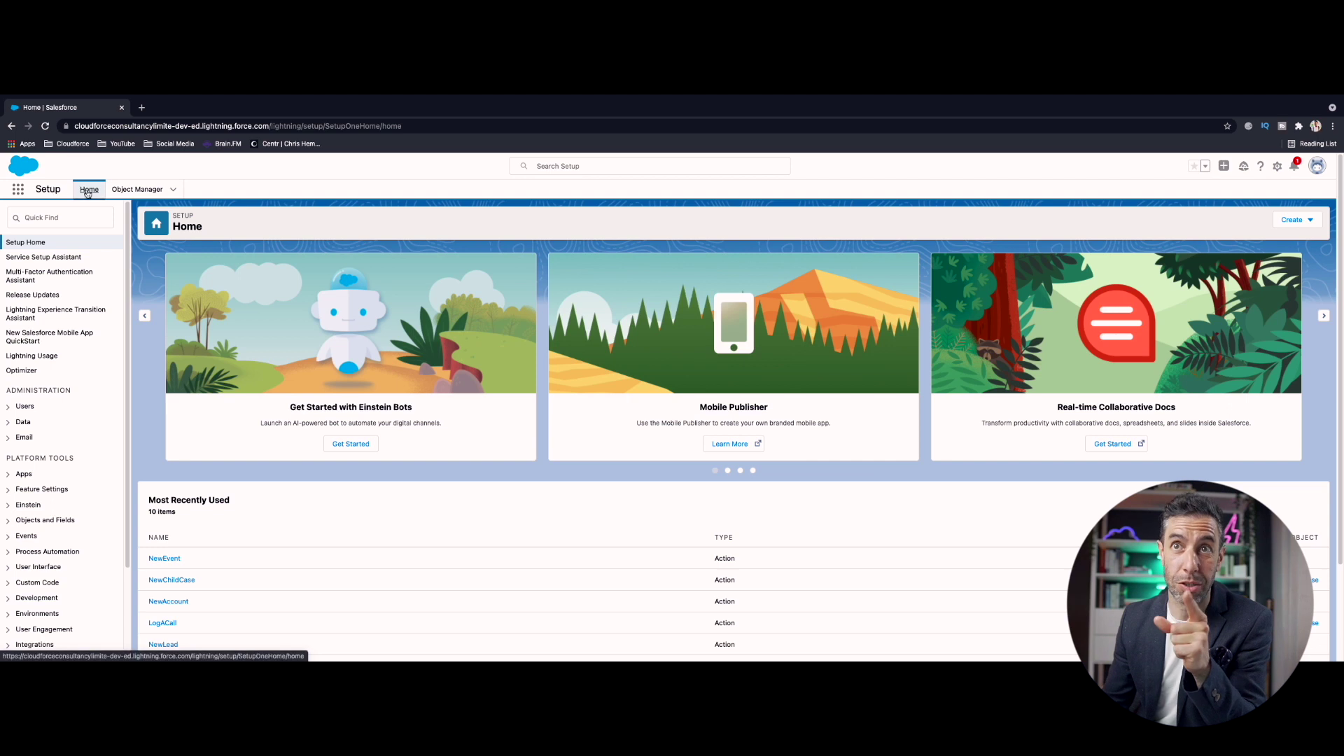
- Find Flows in Setup by searching for "flow" and open the New Contact screen flow
click(50, 218)
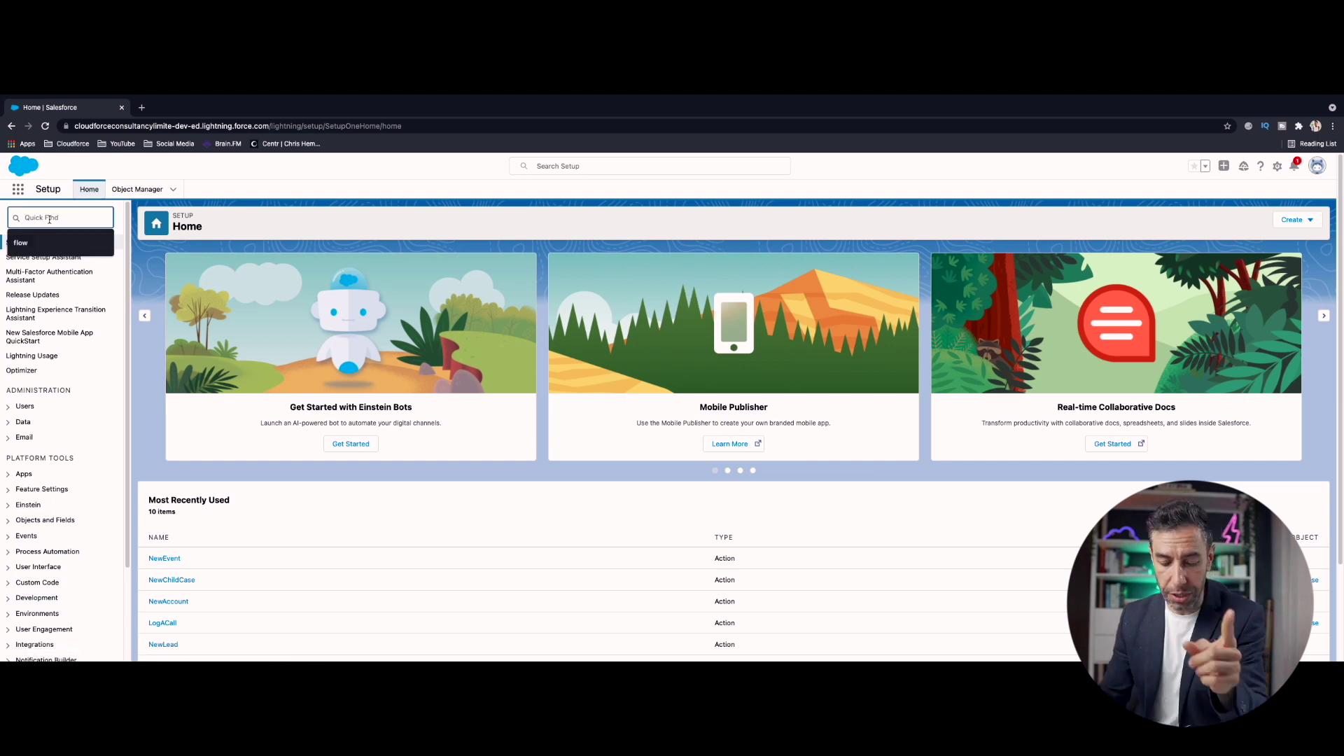
text(flow)
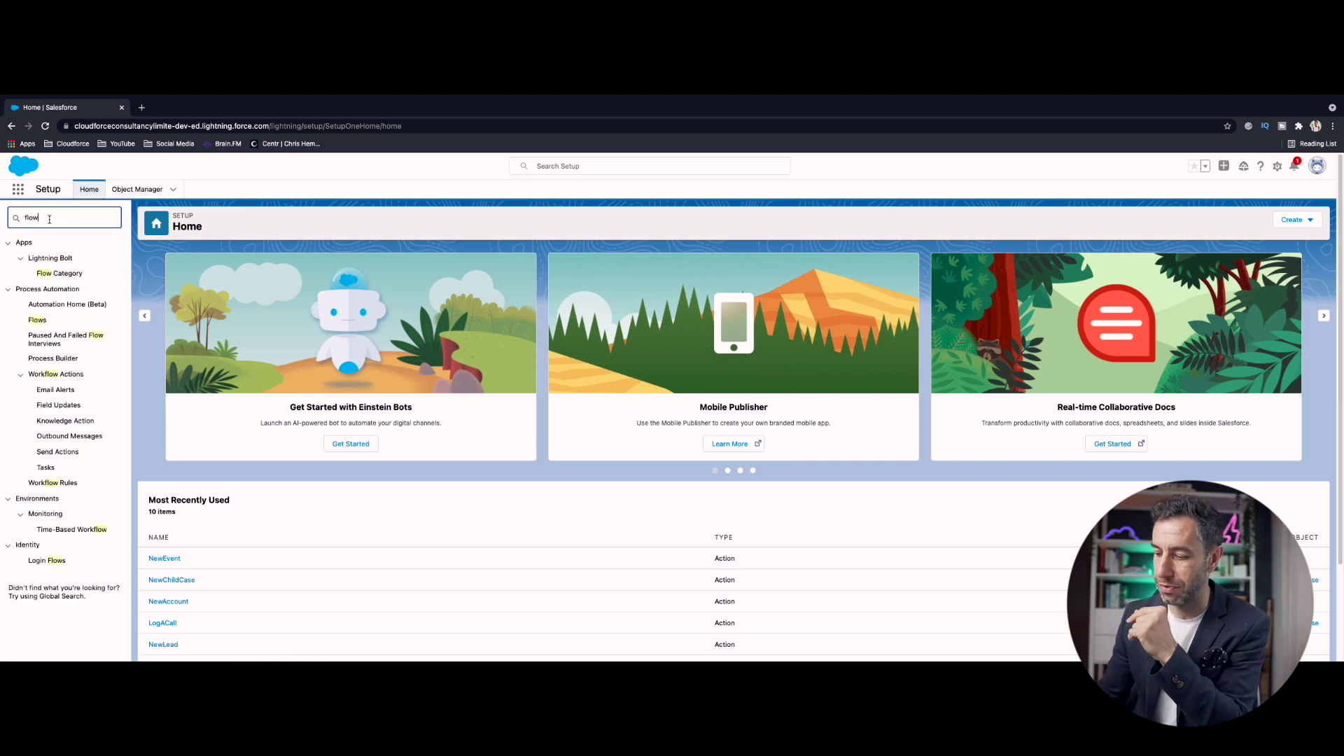
click(38, 321)
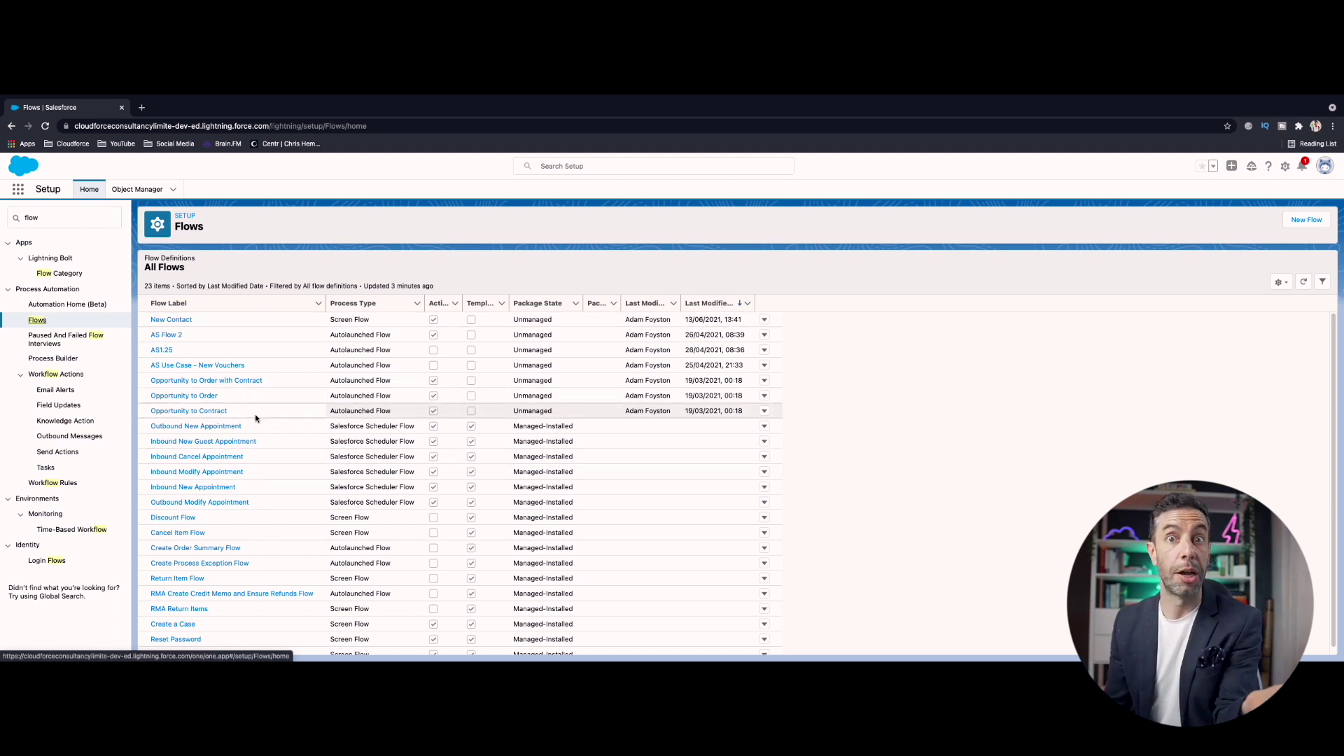
click(171, 320)
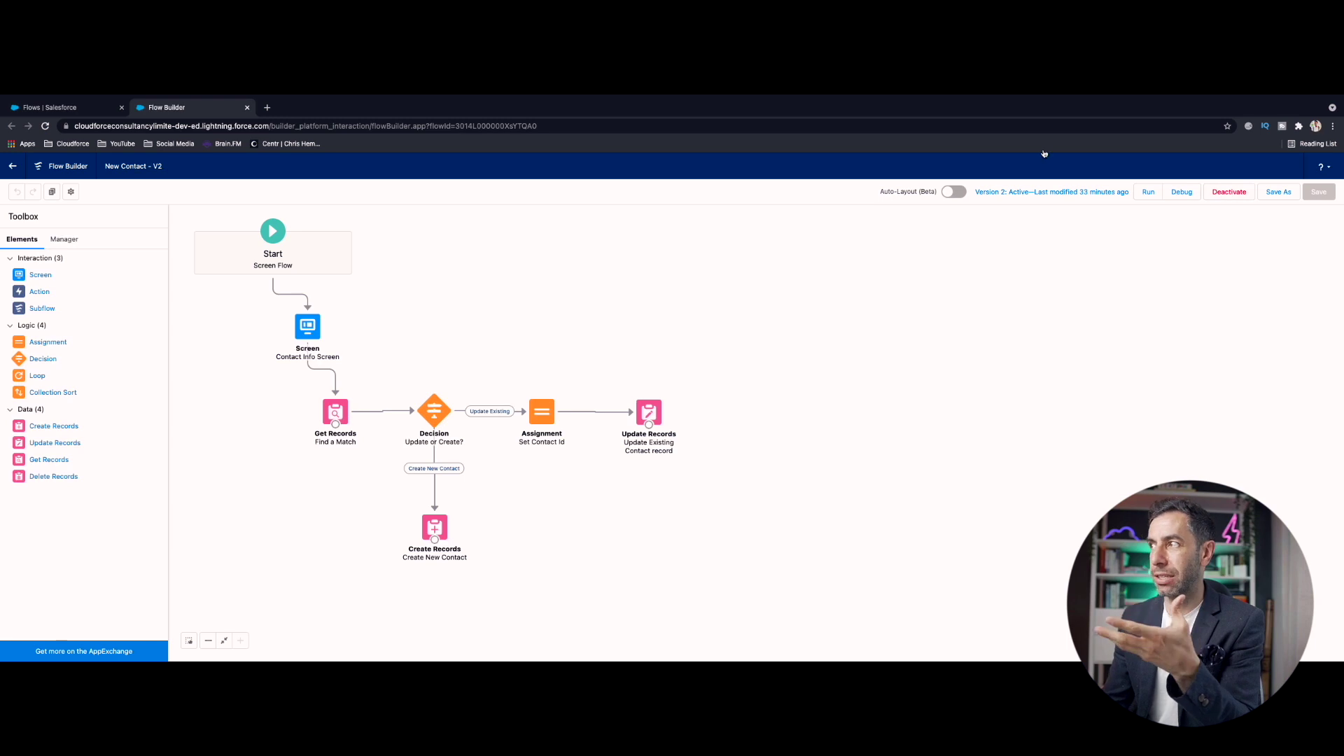
- Run the New Contact flow to view its first screen, and close that run
click(1149, 194)
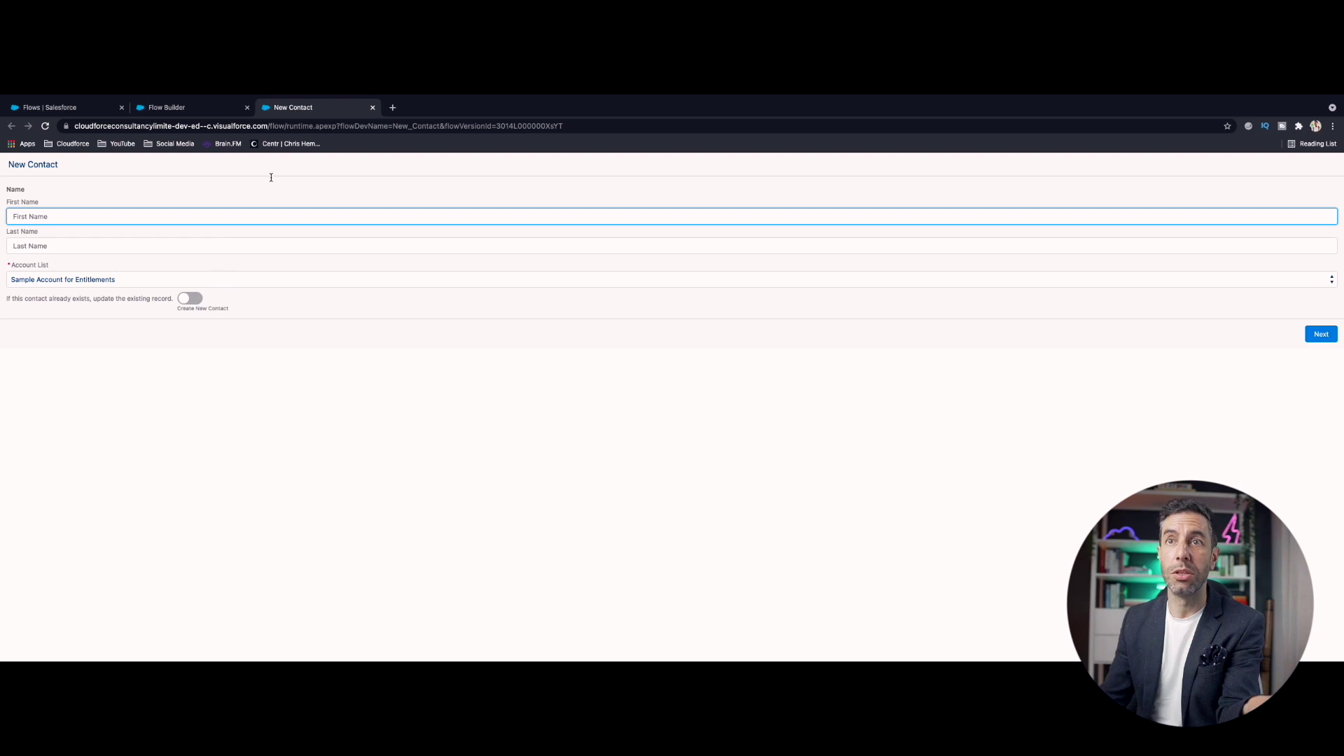
click(373, 108)
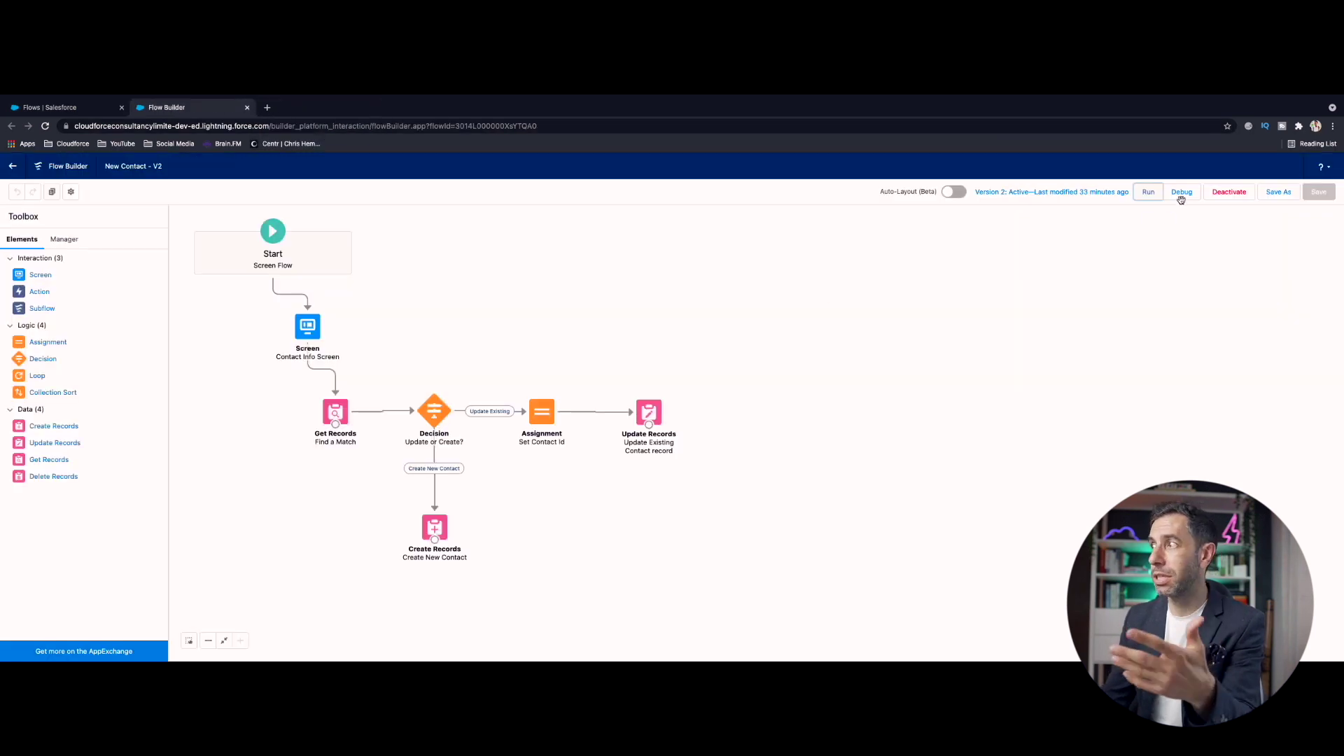
- Start debugging the New Contact flow, review the debug options and try to enable Run flow as another user
click(1182, 195)
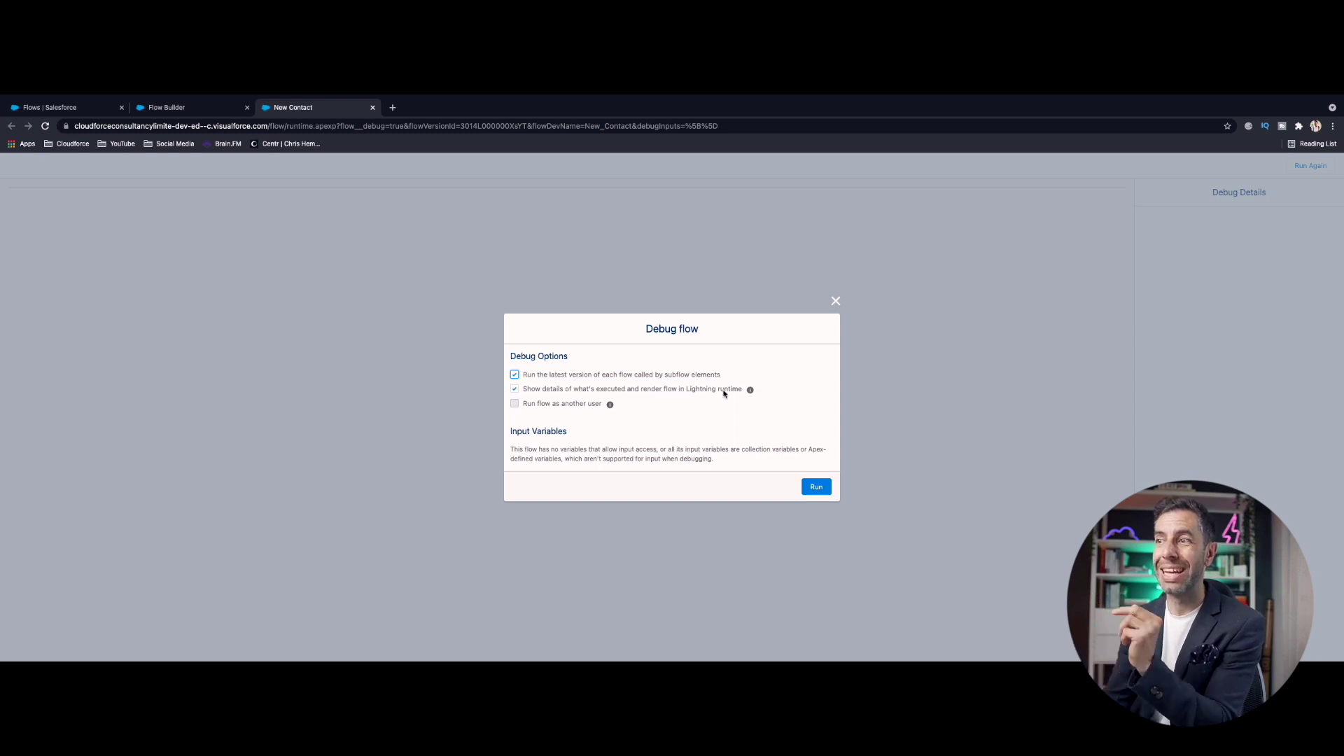
mouse_move(751, 392)
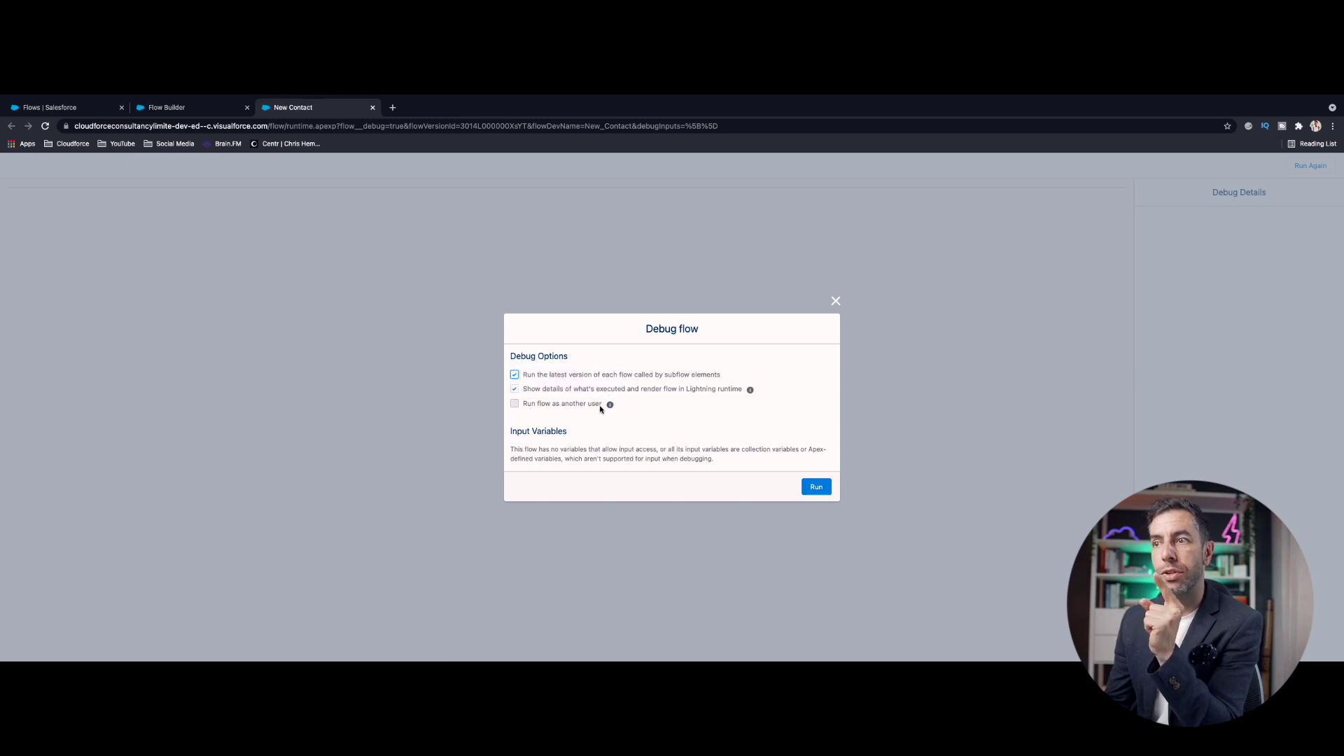
mouse_move(609, 408)
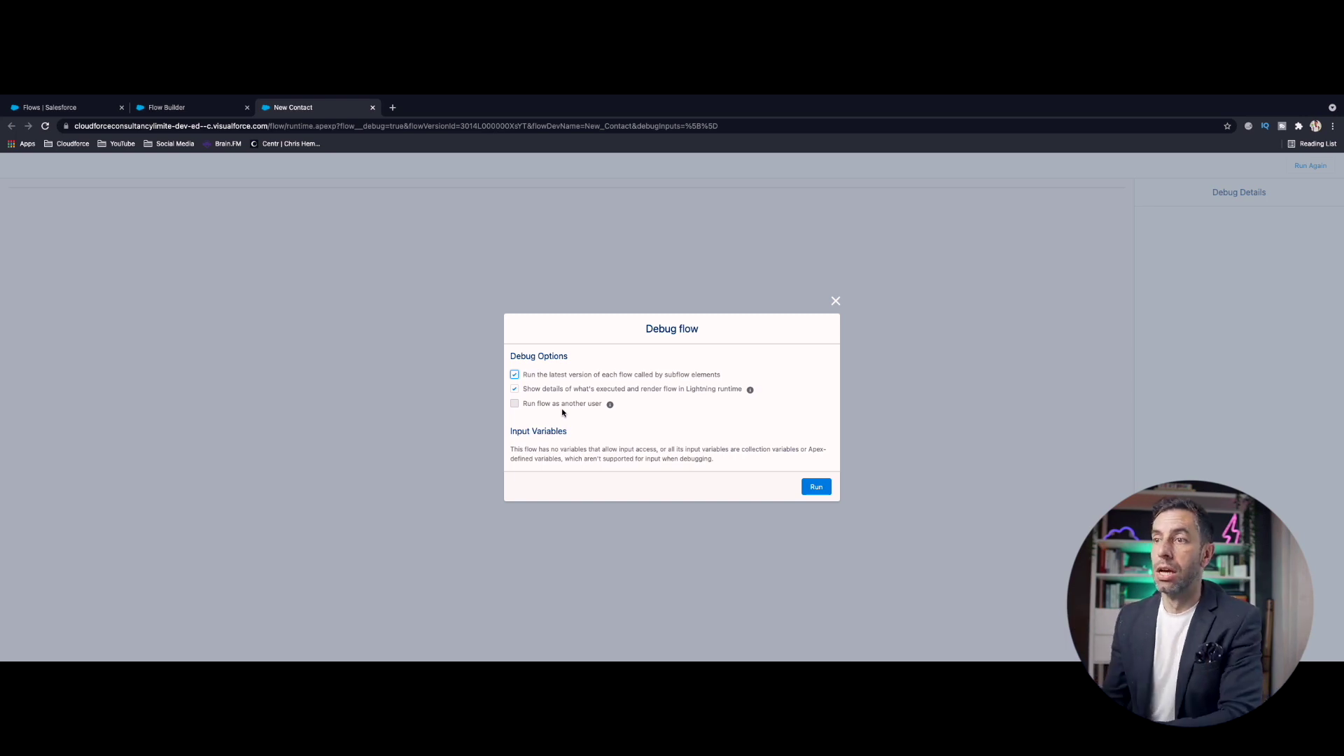
triple_click(519, 405)
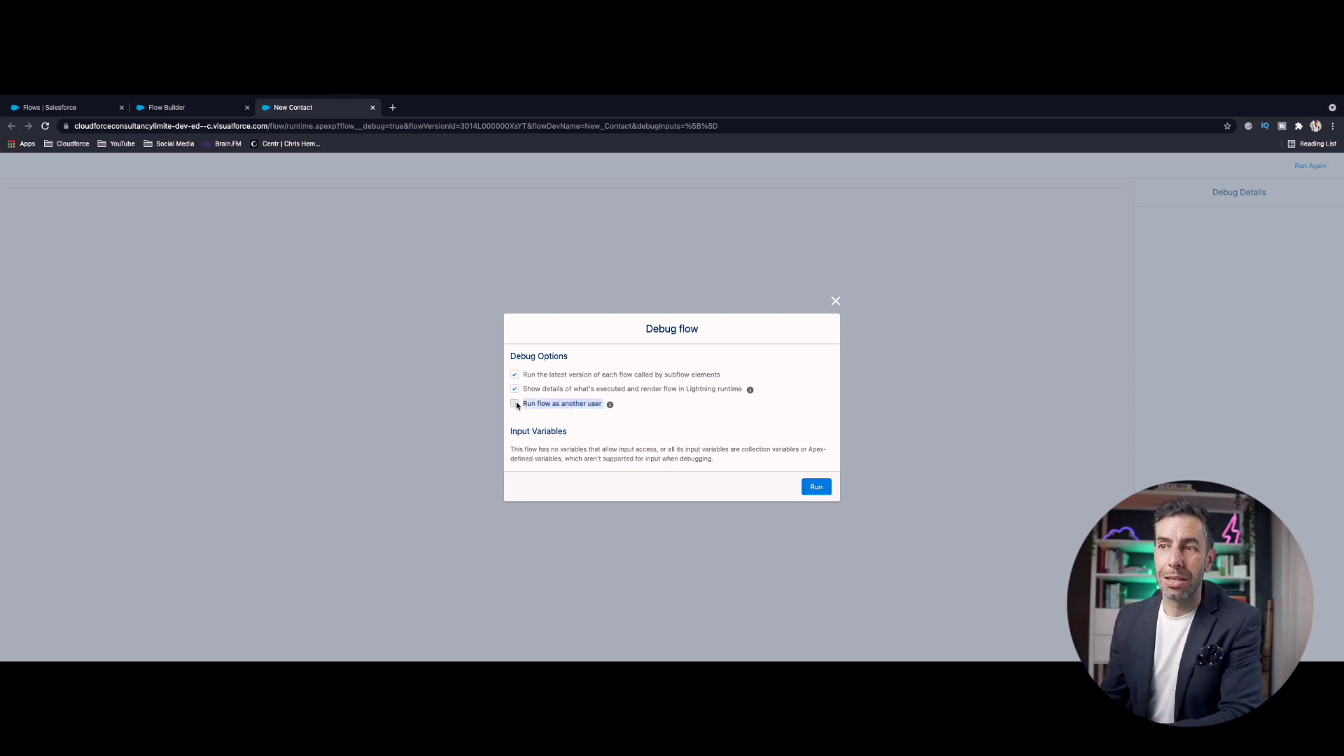
click(530, 415)
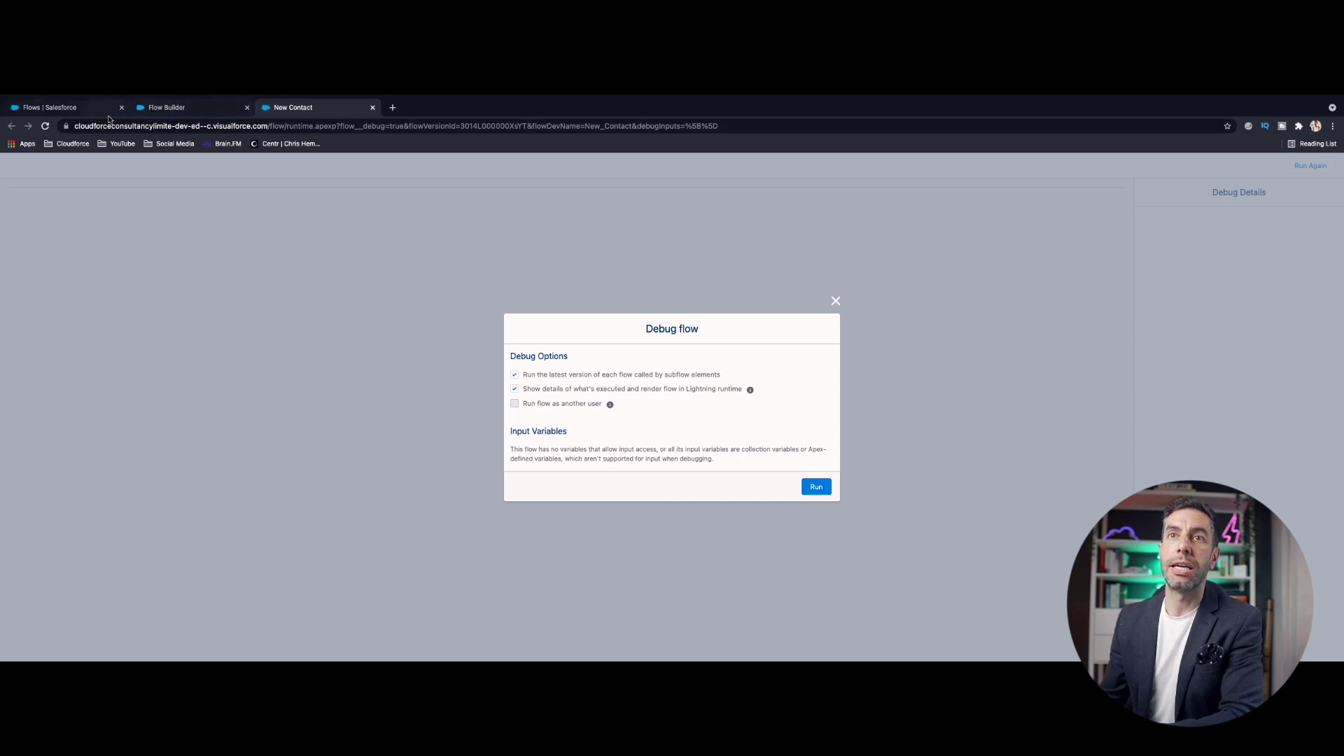
- Return to Setup, search for "process auto" and open Process Automation Settings
click(81, 108)
click(72, 219)
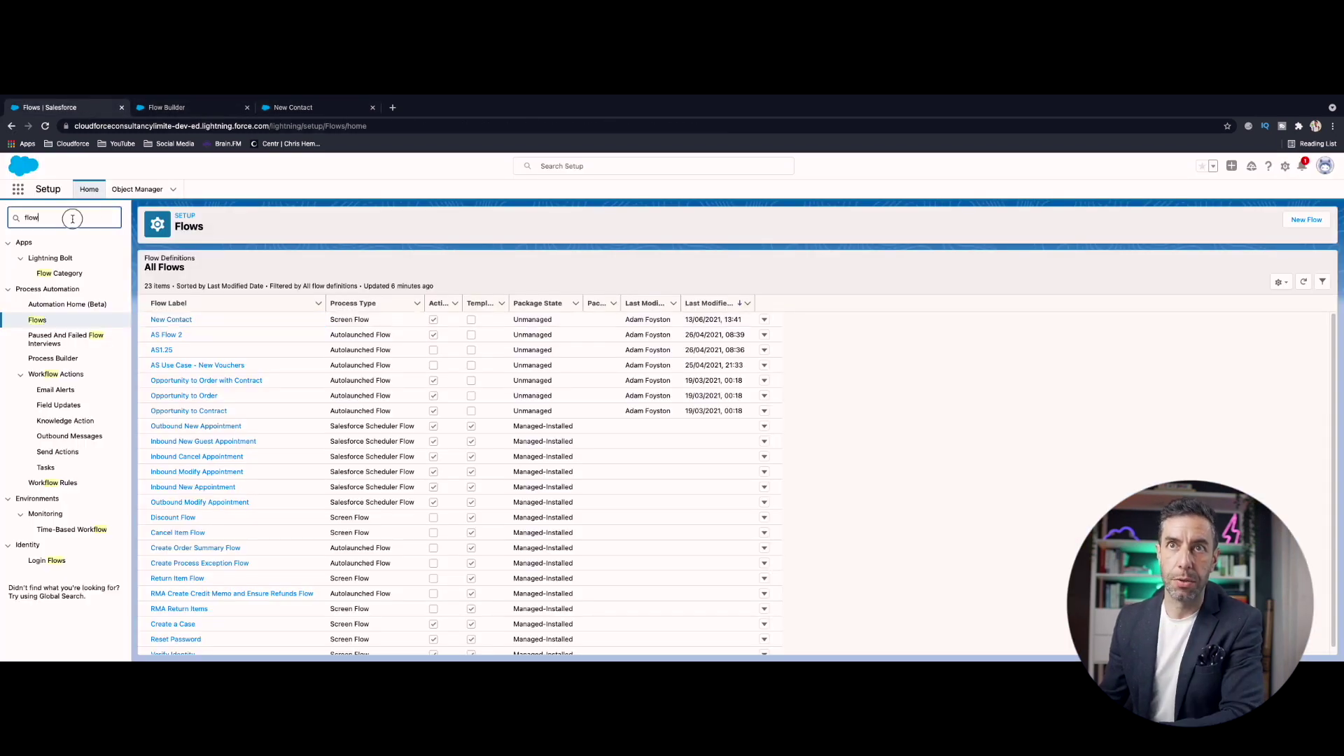
key(BackSpace)
key(BackSpace)
key(BackSpace)
key(BackSpace)
text(proce)
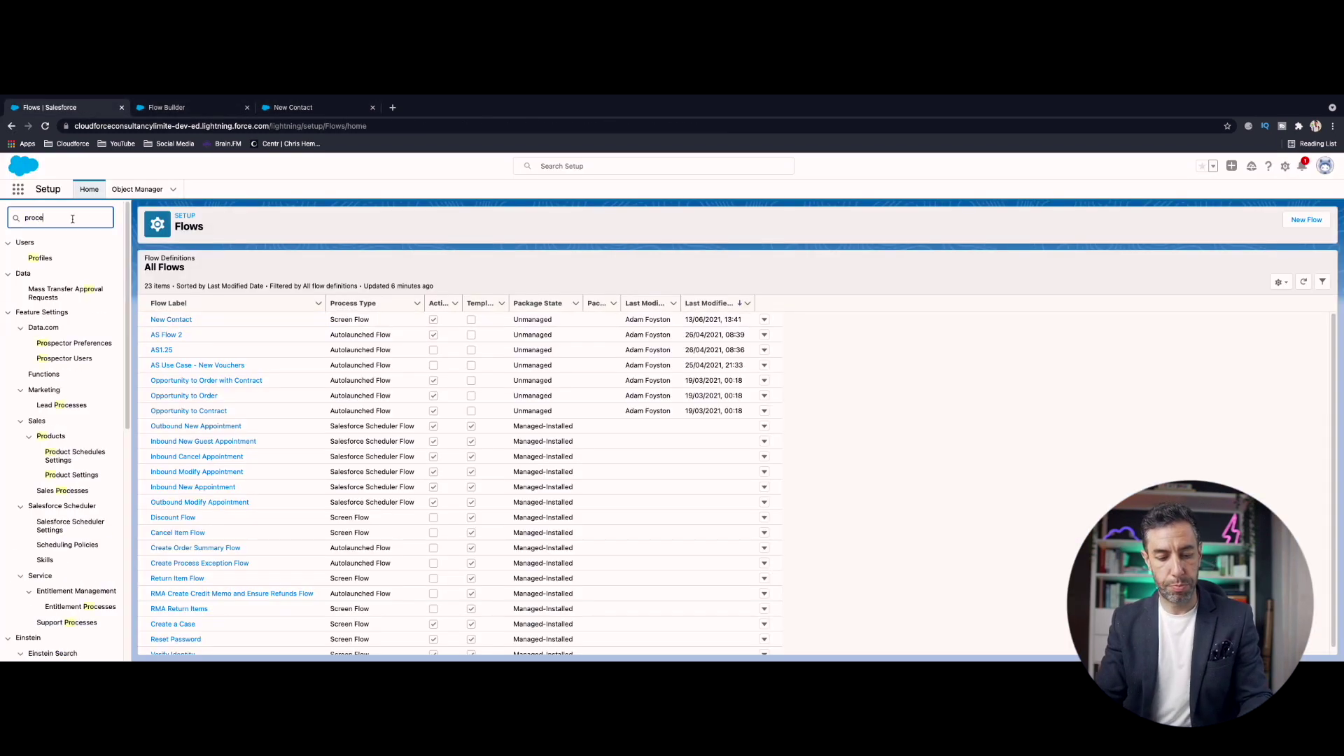
text(ss auto)
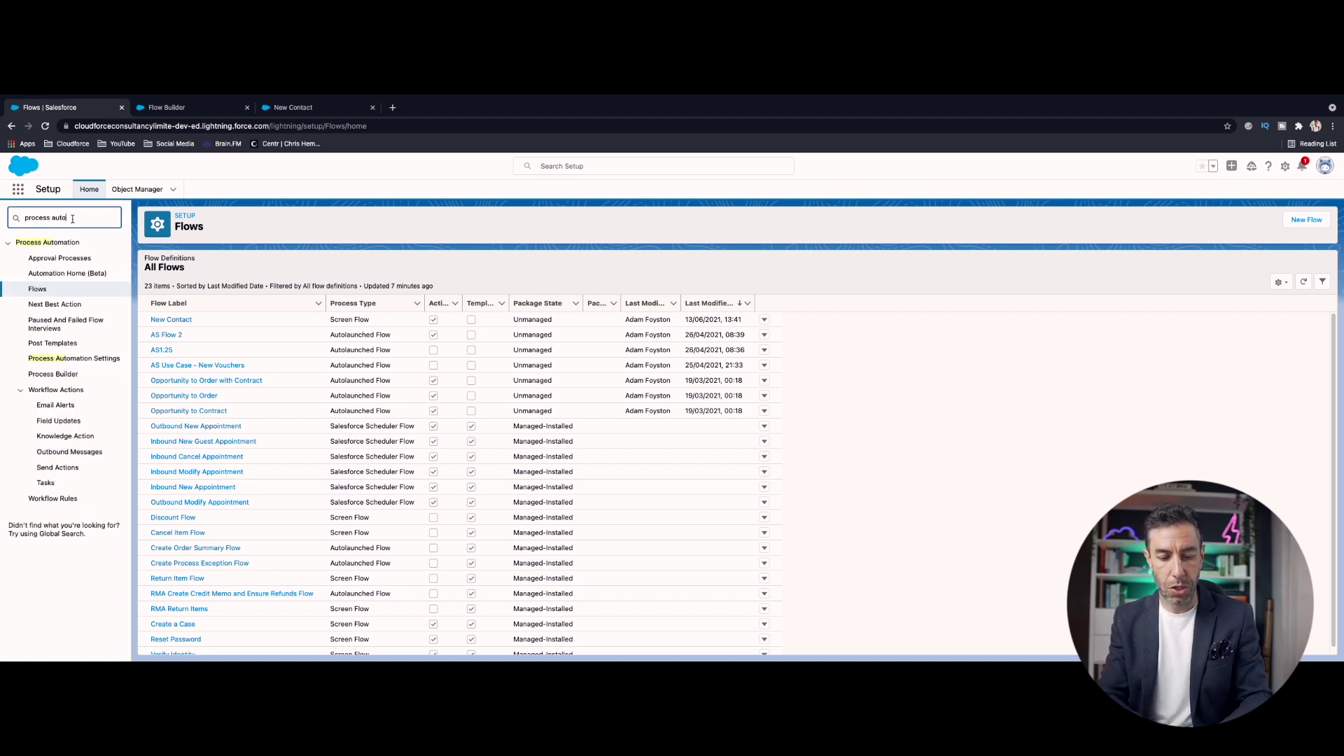
click(79, 358)
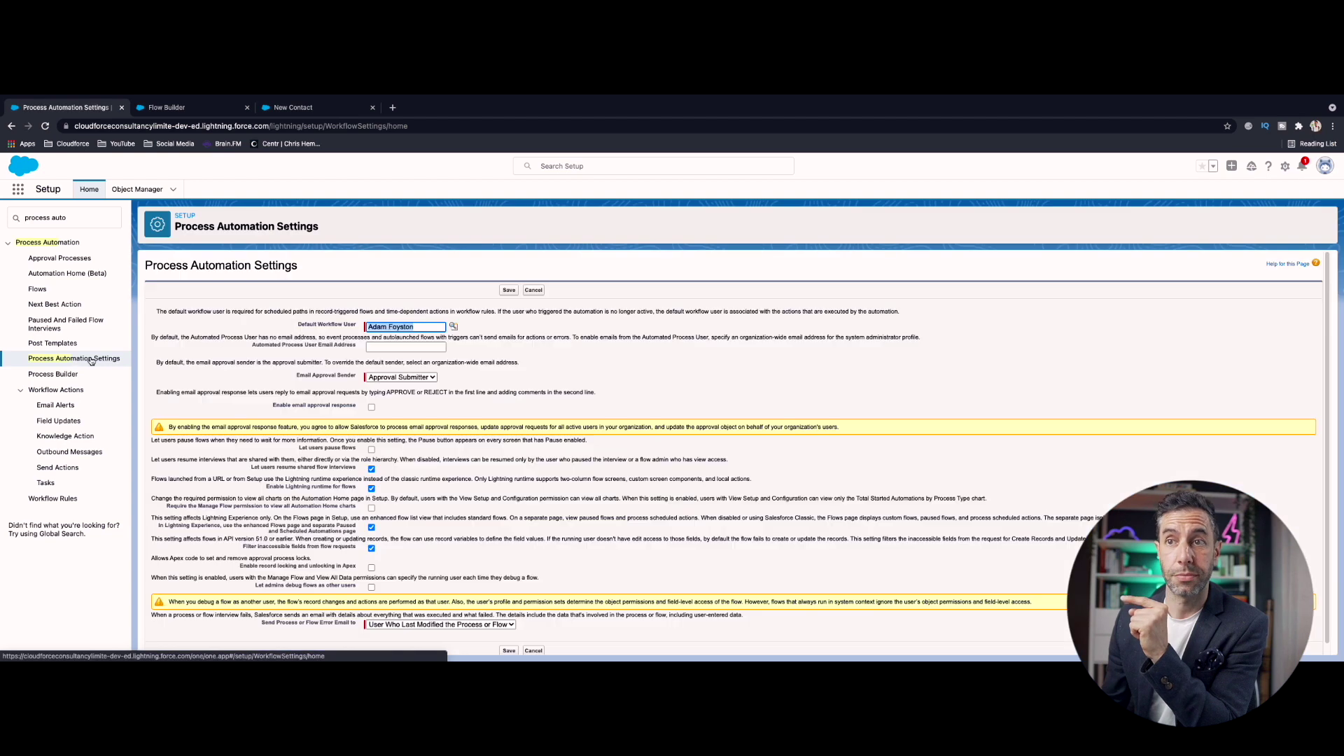
- Enable Let admins debug flows as other users in Process Automation Settings and save the settings
scroll(476, 452, down, 1)
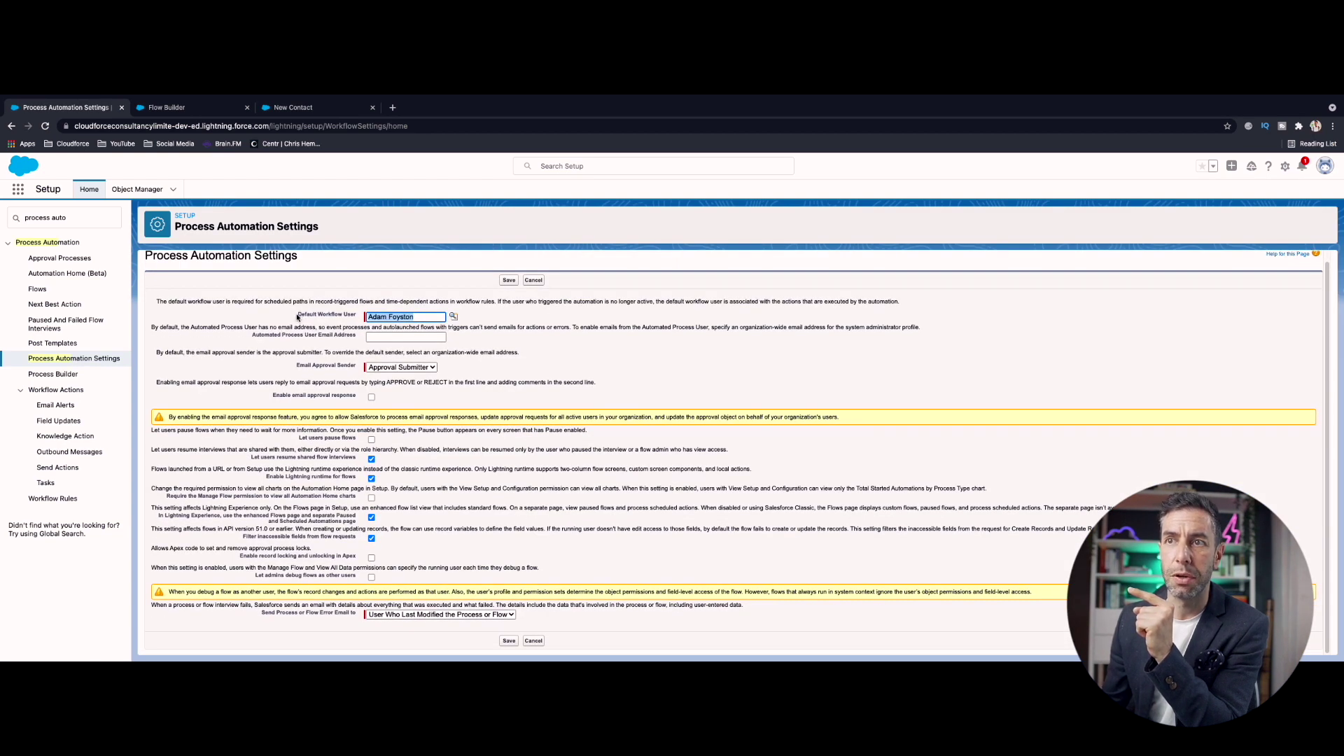
drag(301, 315, 365, 321)
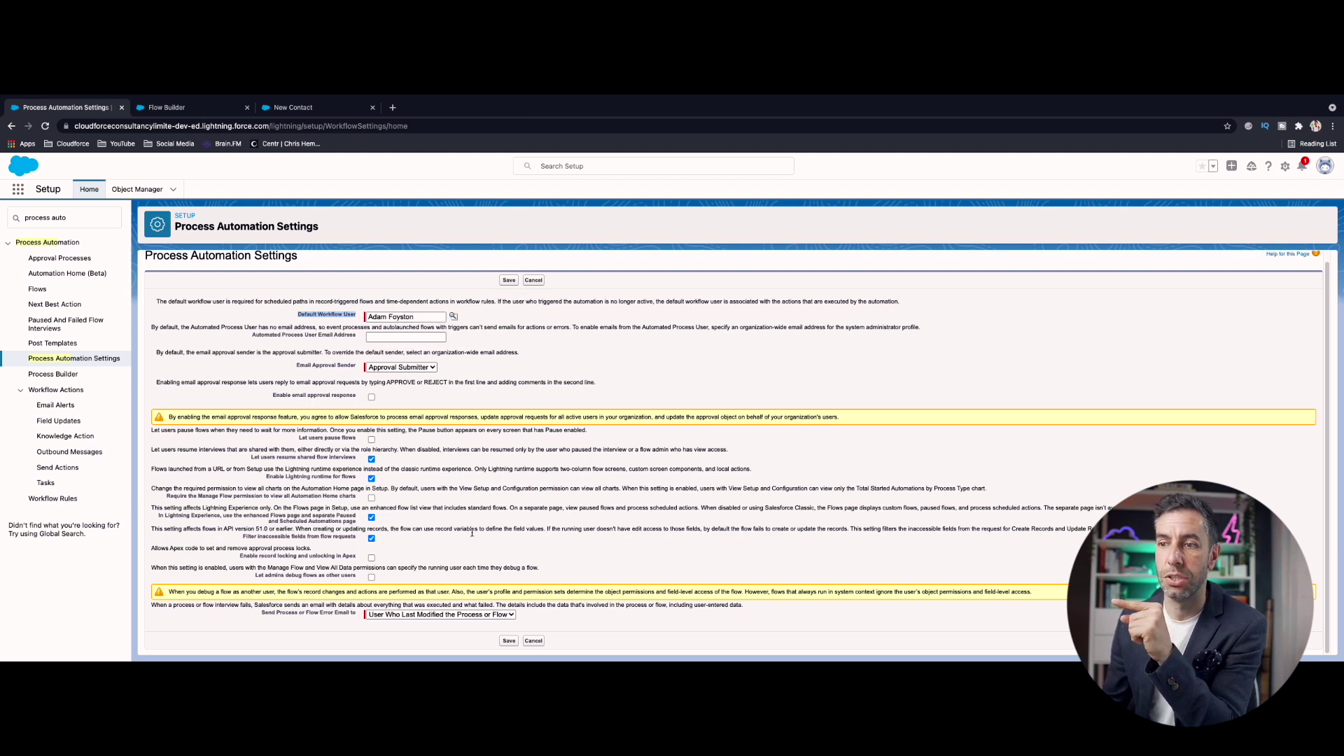
click(371, 577)
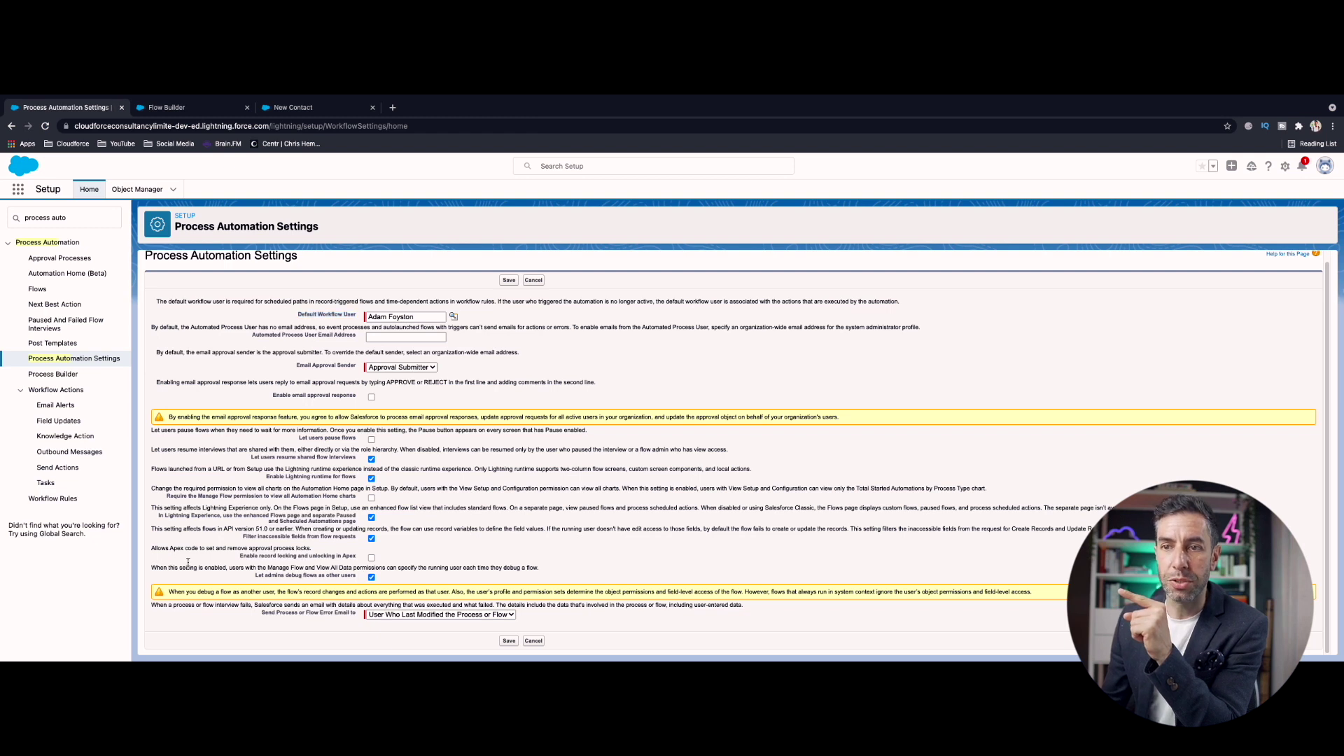
drag(255, 576, 355, 577)
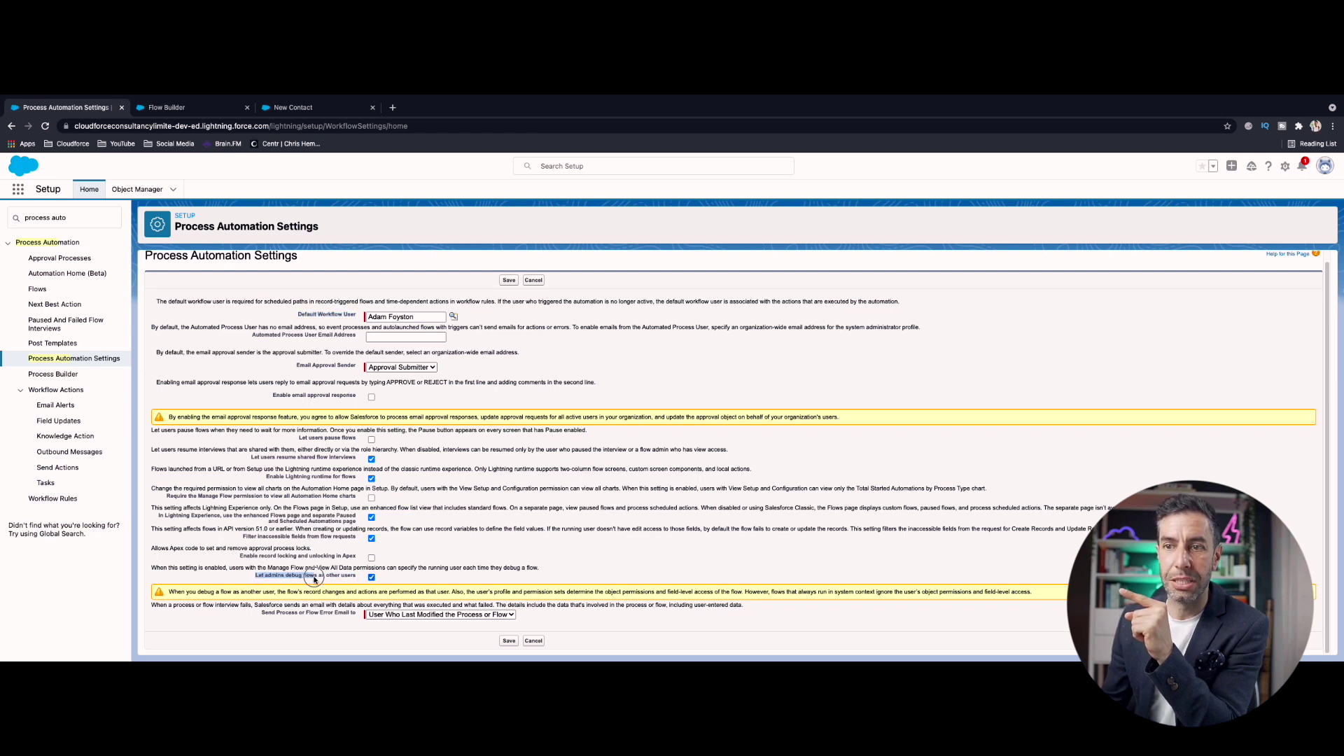
click(371, 577)
click(371, 577)
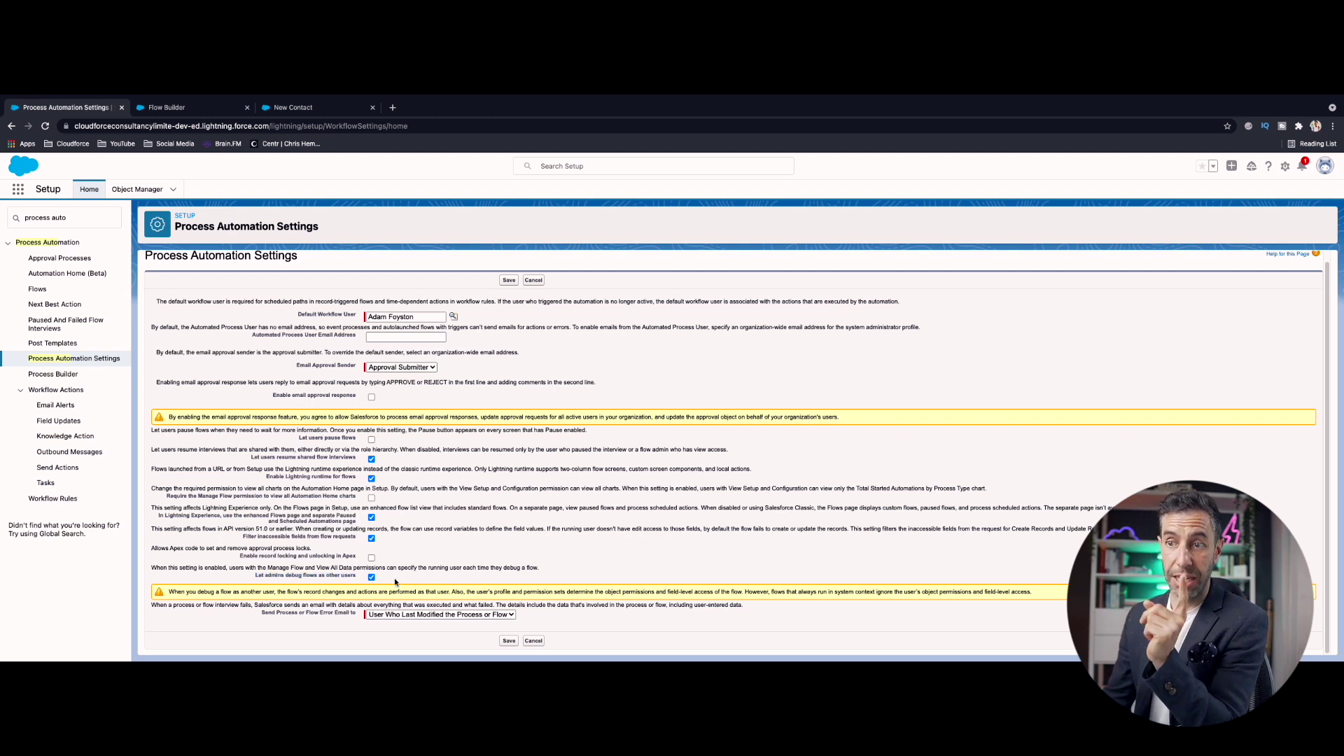
click(509, 641)
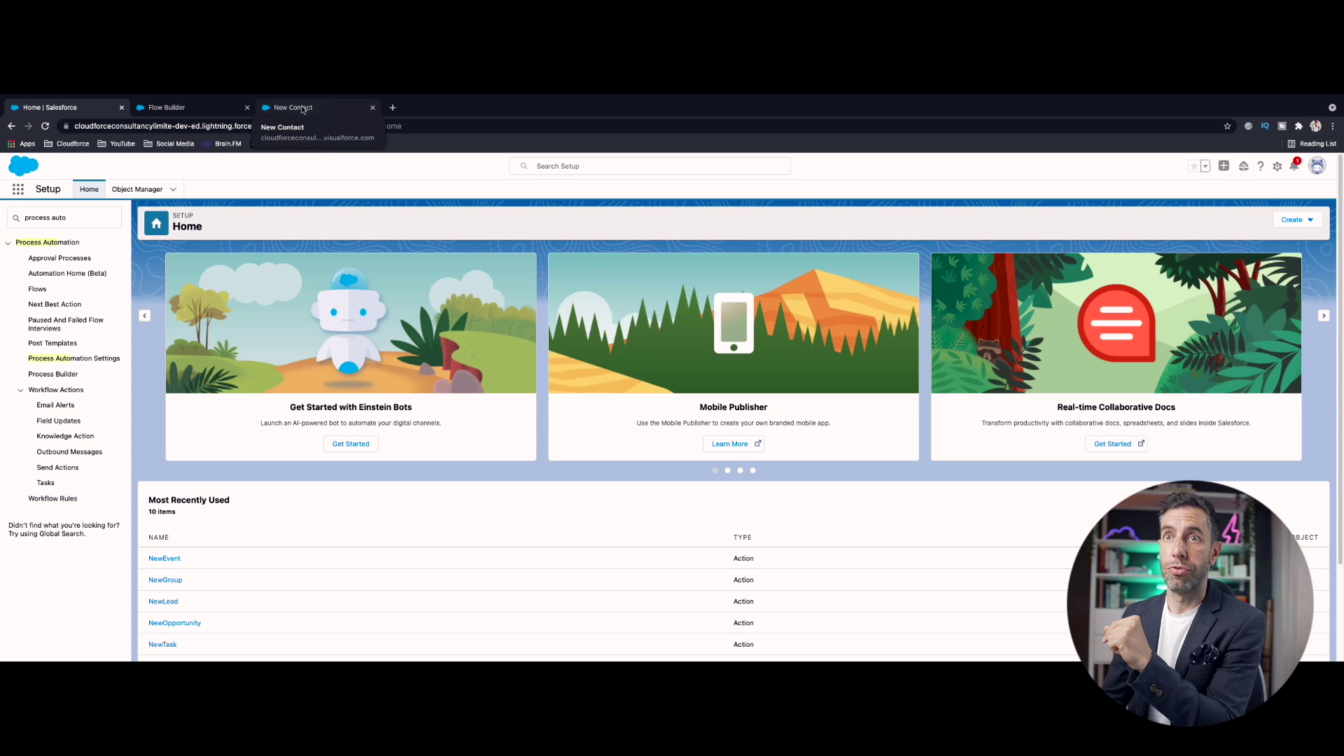
- Go back to the New Contact debug page and reload it
click(303, 109)
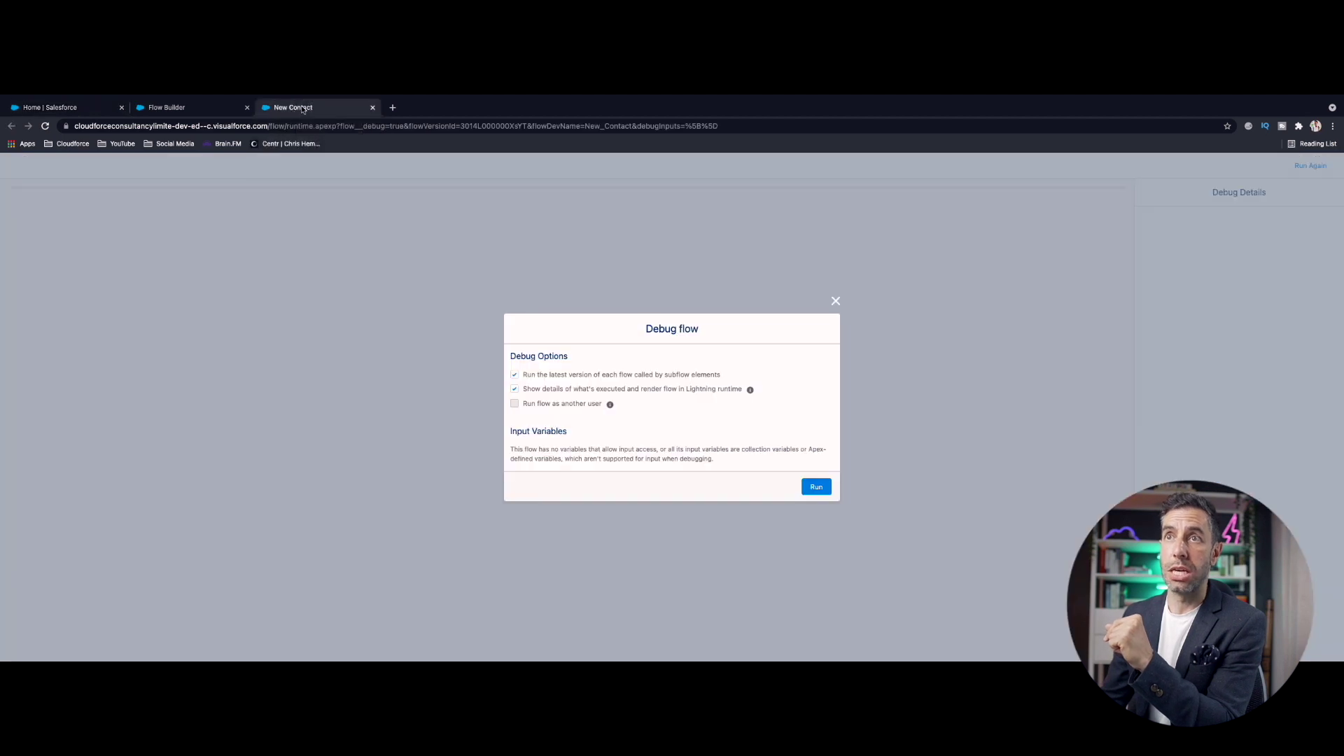
click(423, 126)
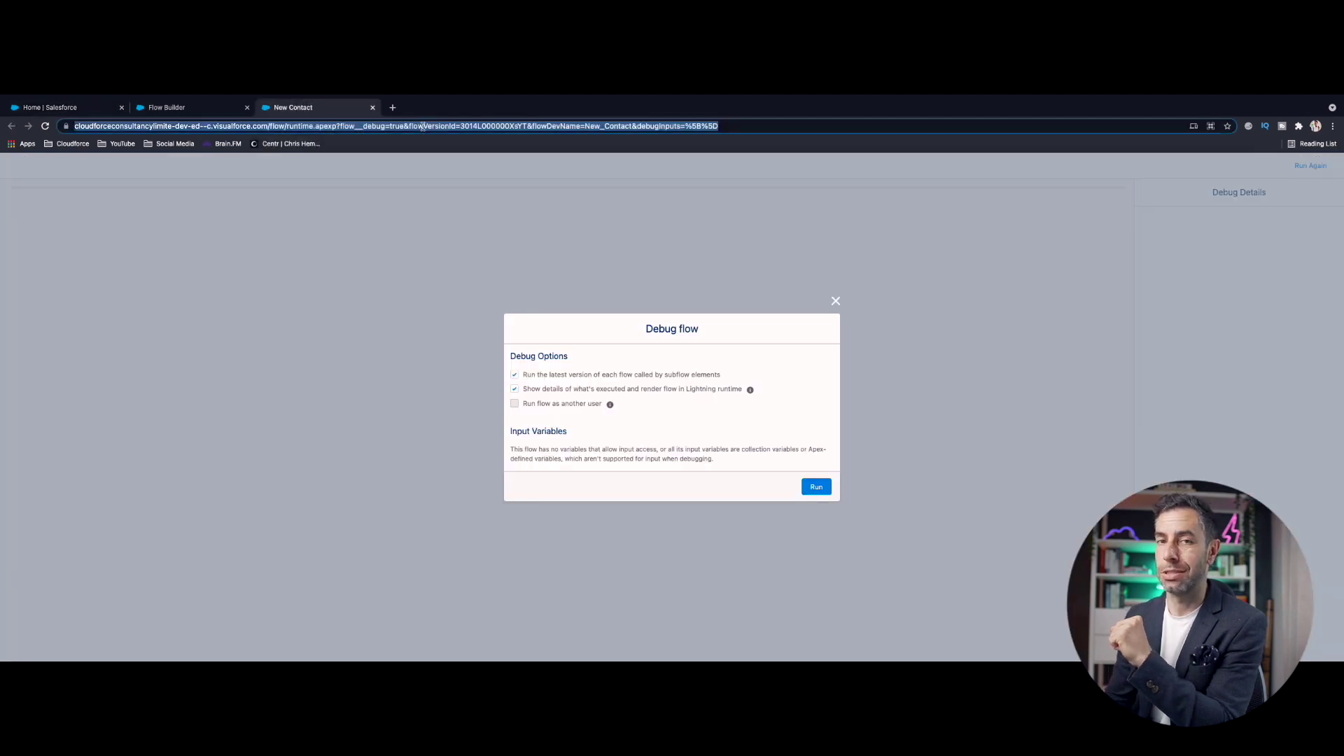
key(Return)
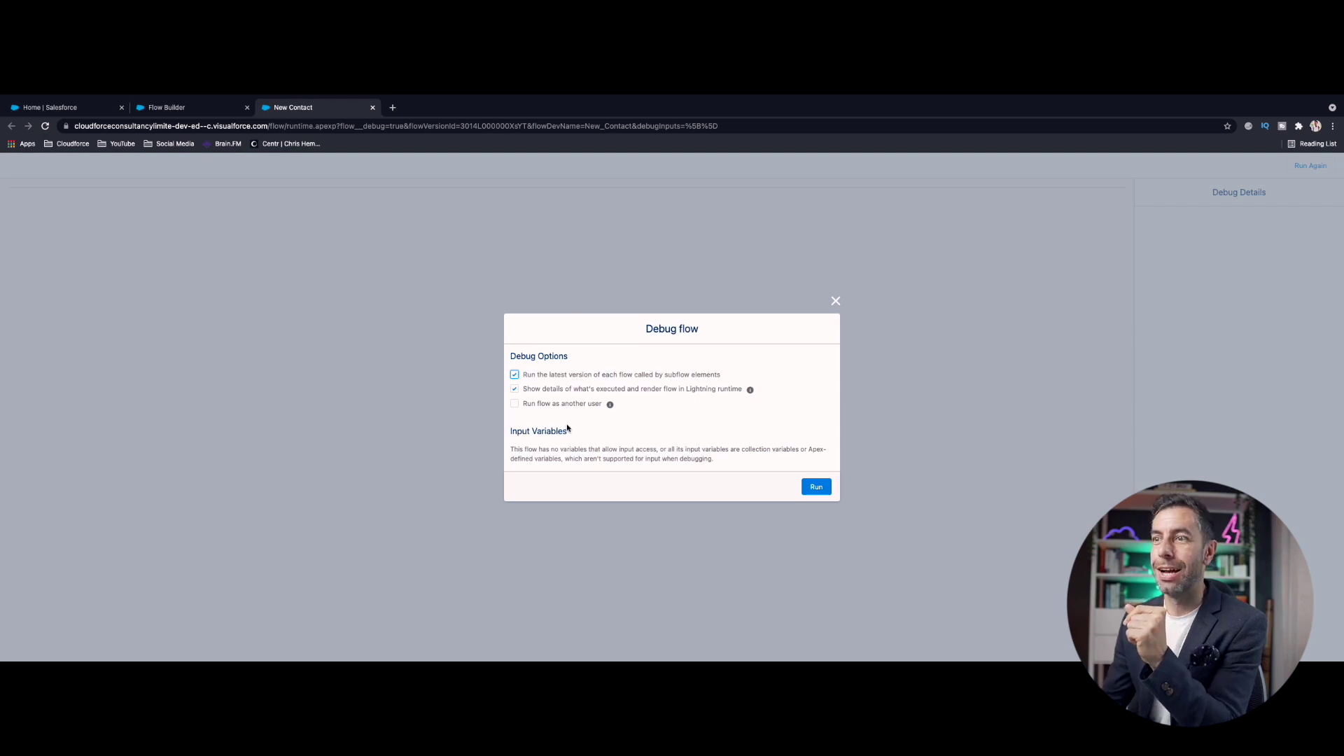
- Enable Run flow as another user, select the user who is not a site guest, and run the debug
click(514, 404)
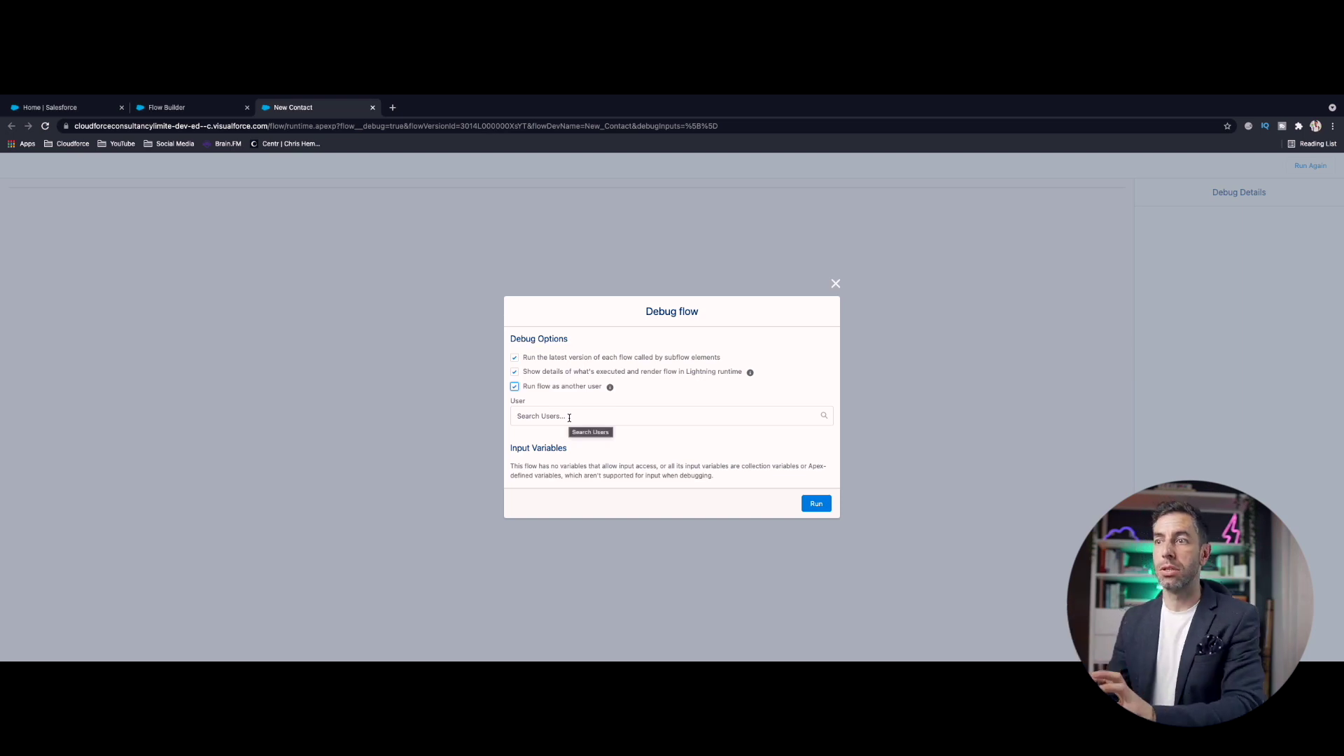
click(569, 417)
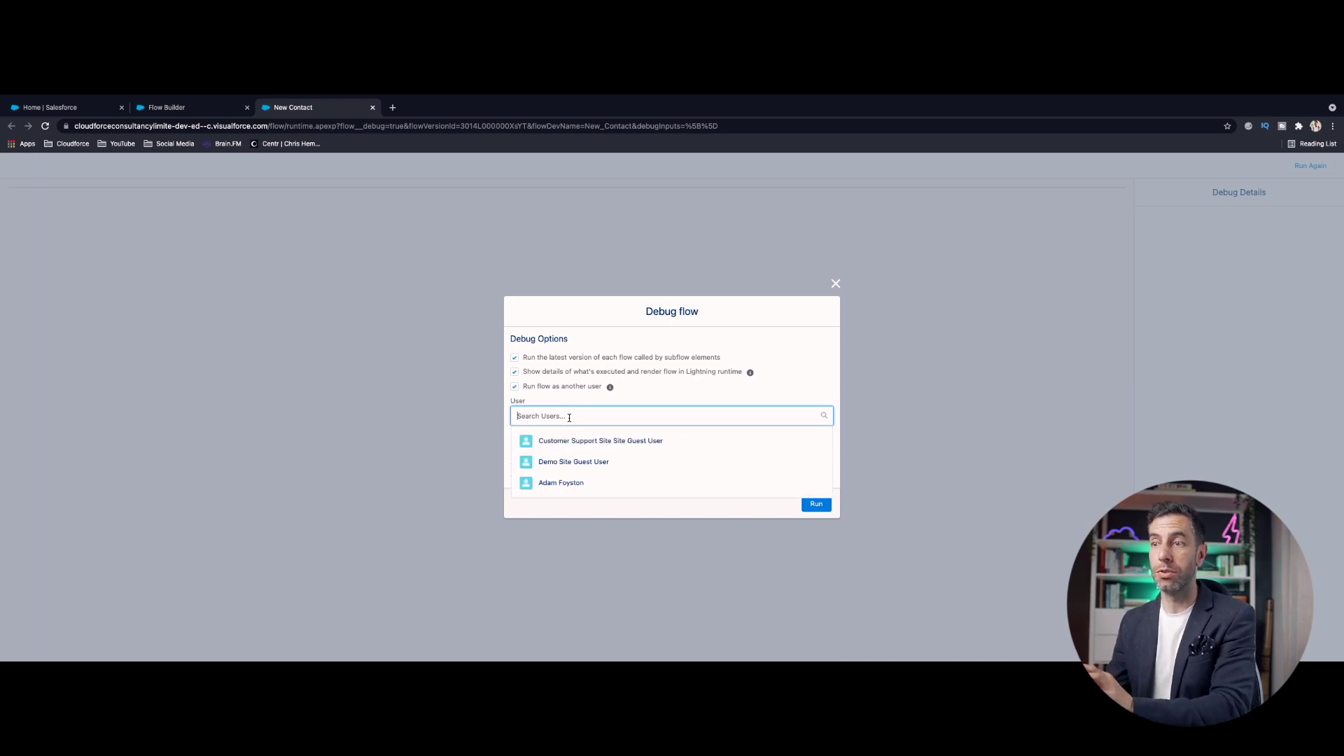
click(570, 484)
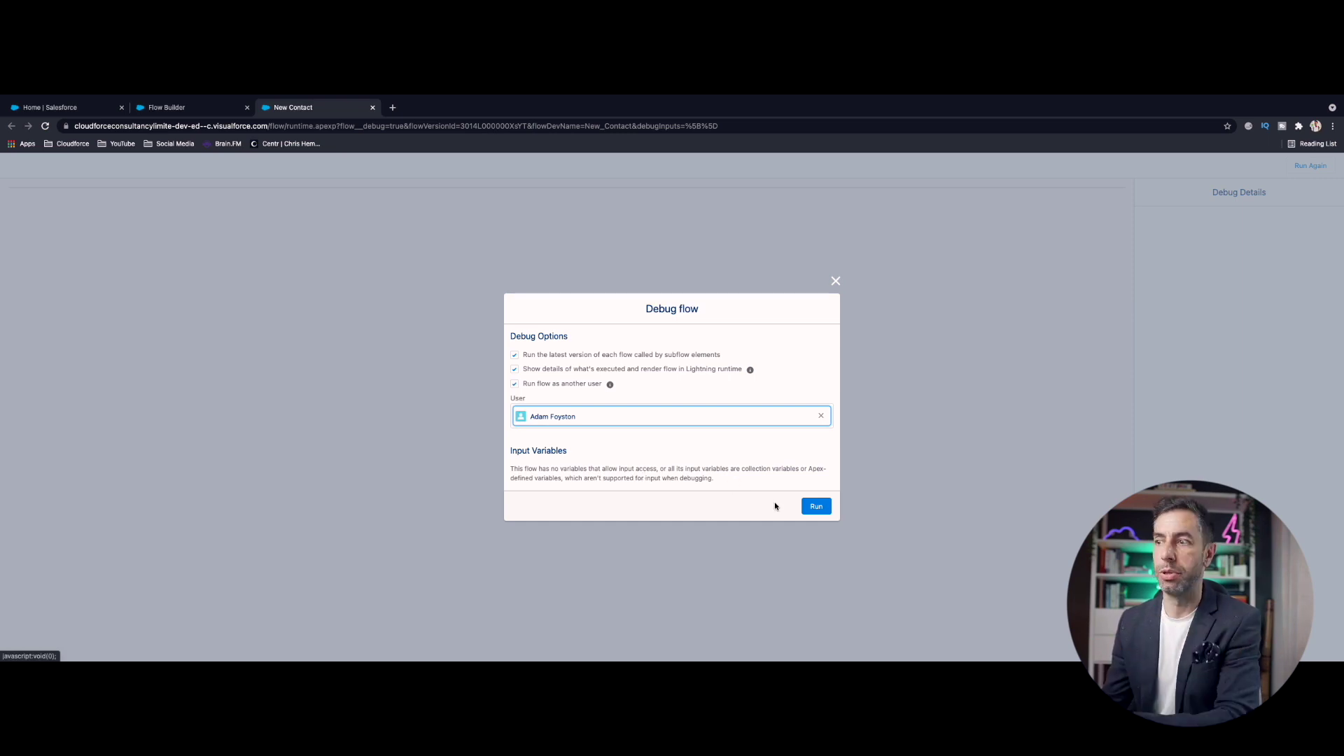
click(817, 507)
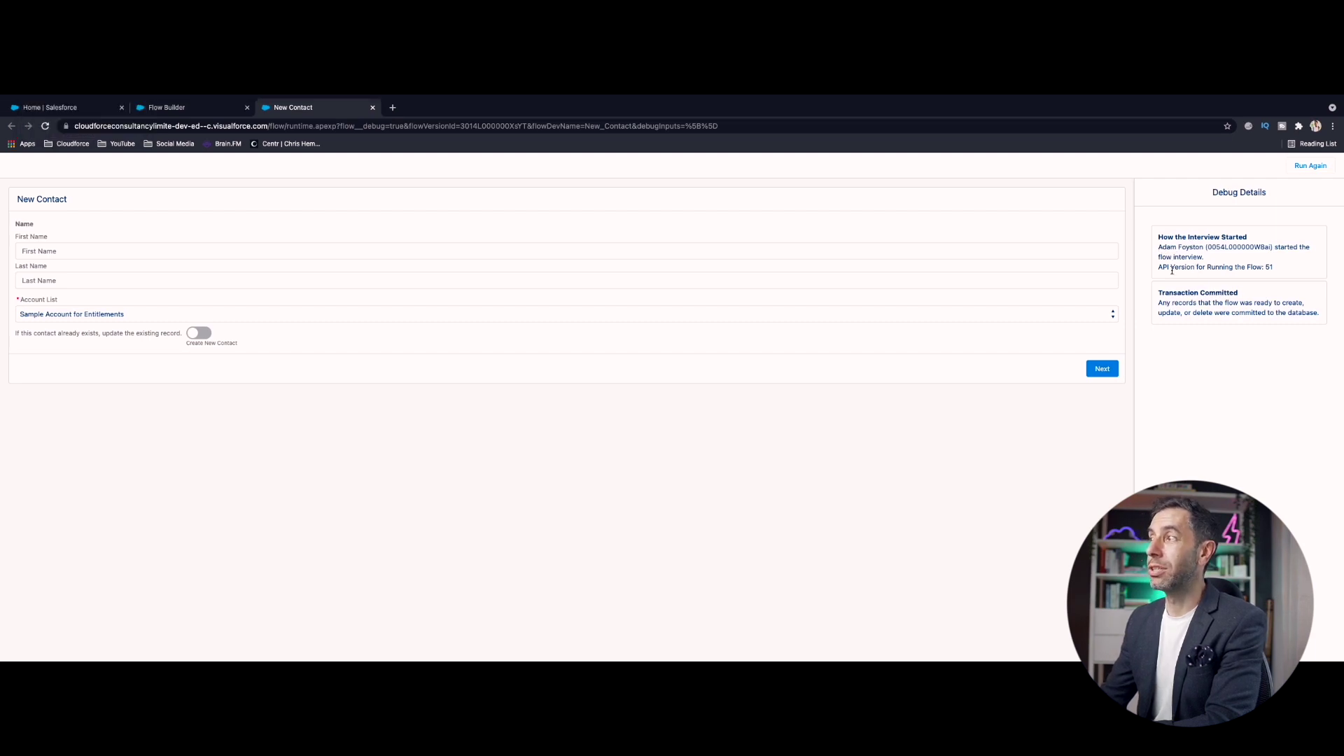
- Examine the Debug Details for who started the interview, the user ID and the transaction information
drag(1158, 249, 1204, 246)
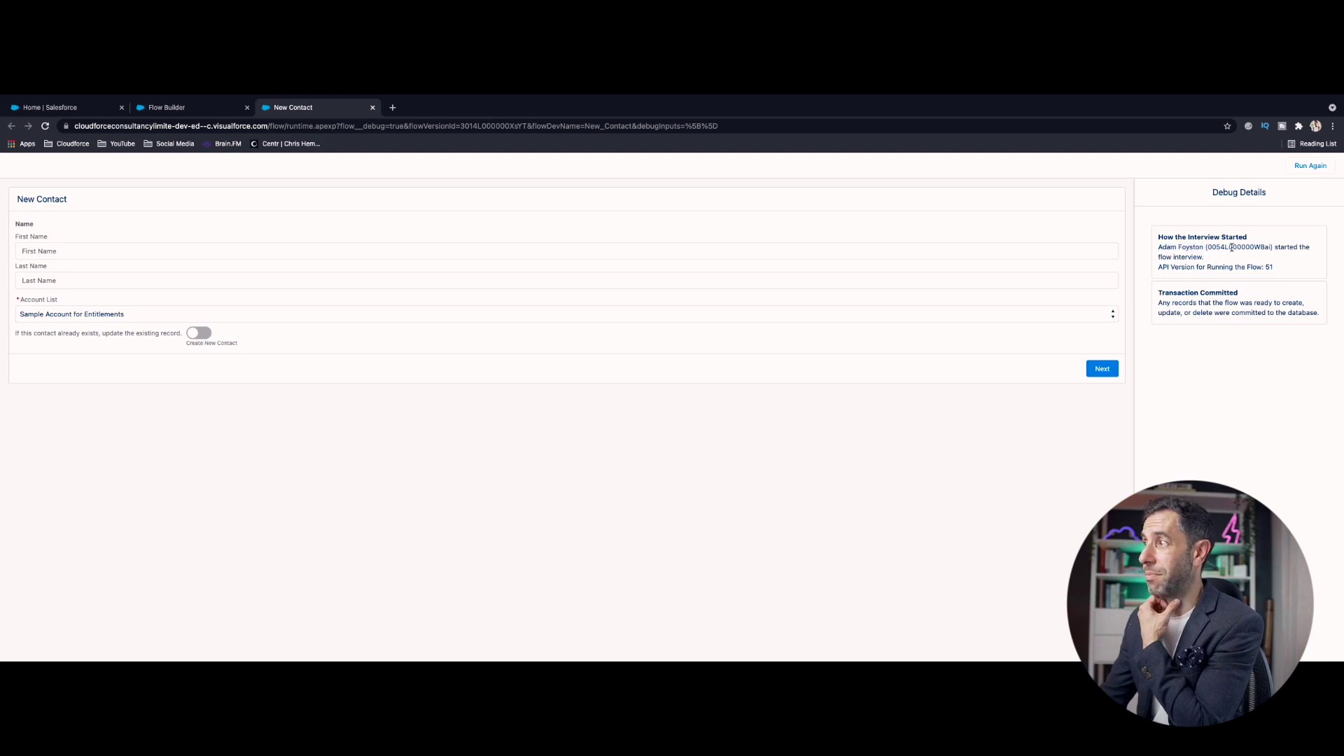
double_click(1232, 248)
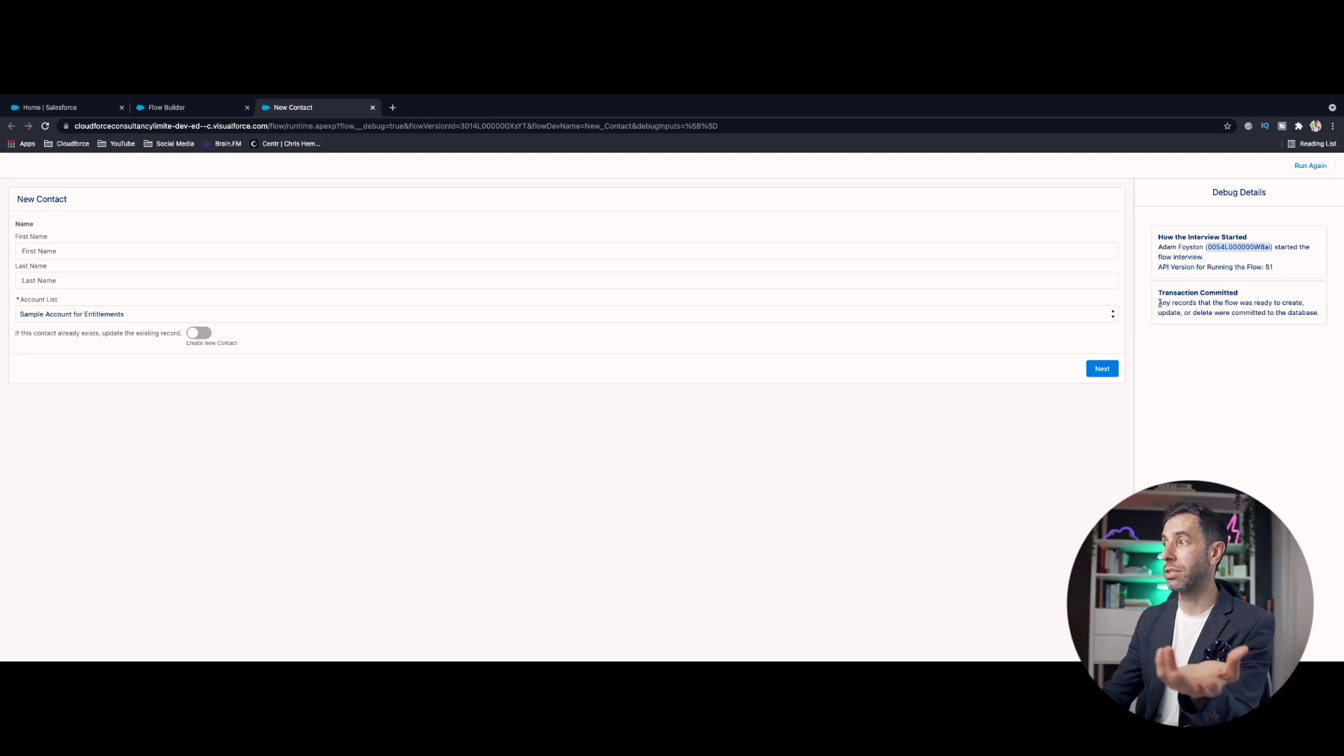
drag(1160, 303, 1317, 313)
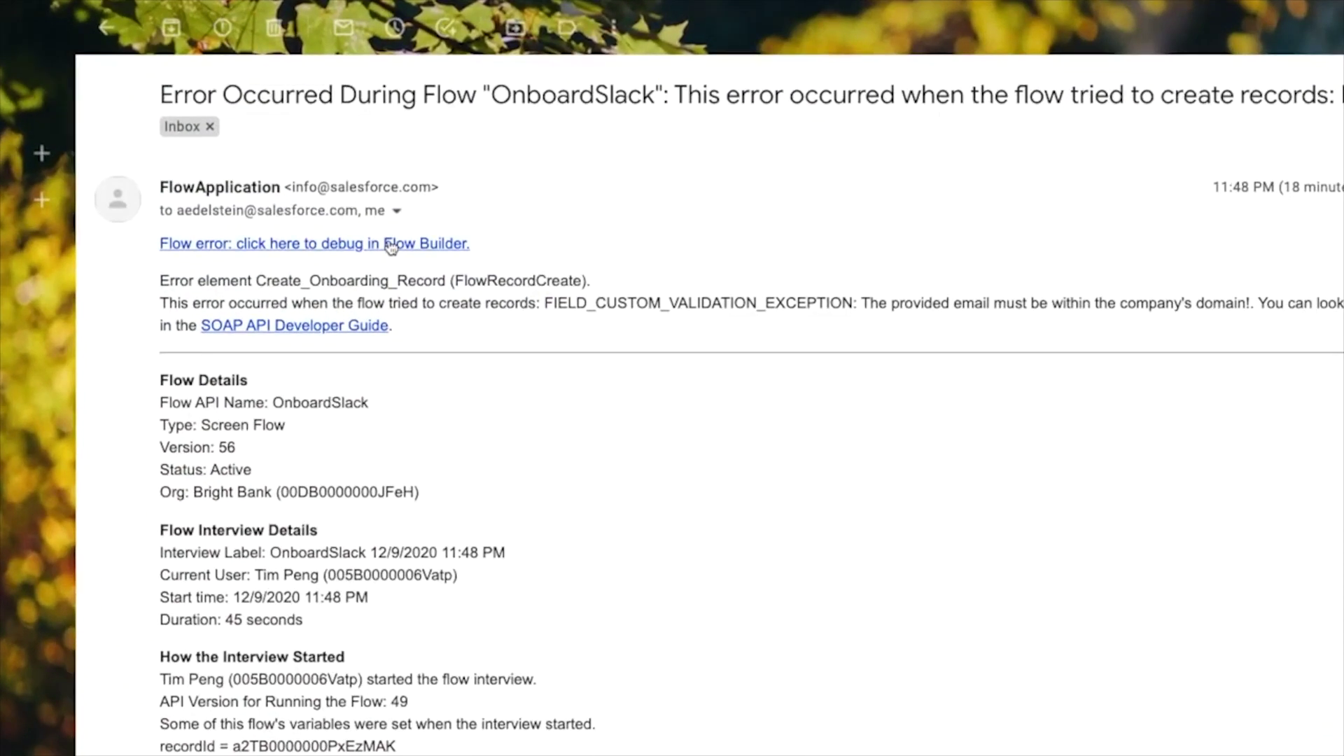
- Open the failed OnboardSlack run in Flow Builder from the error email and examine the Create_Onboarding_Record debug details
click(390, 245)
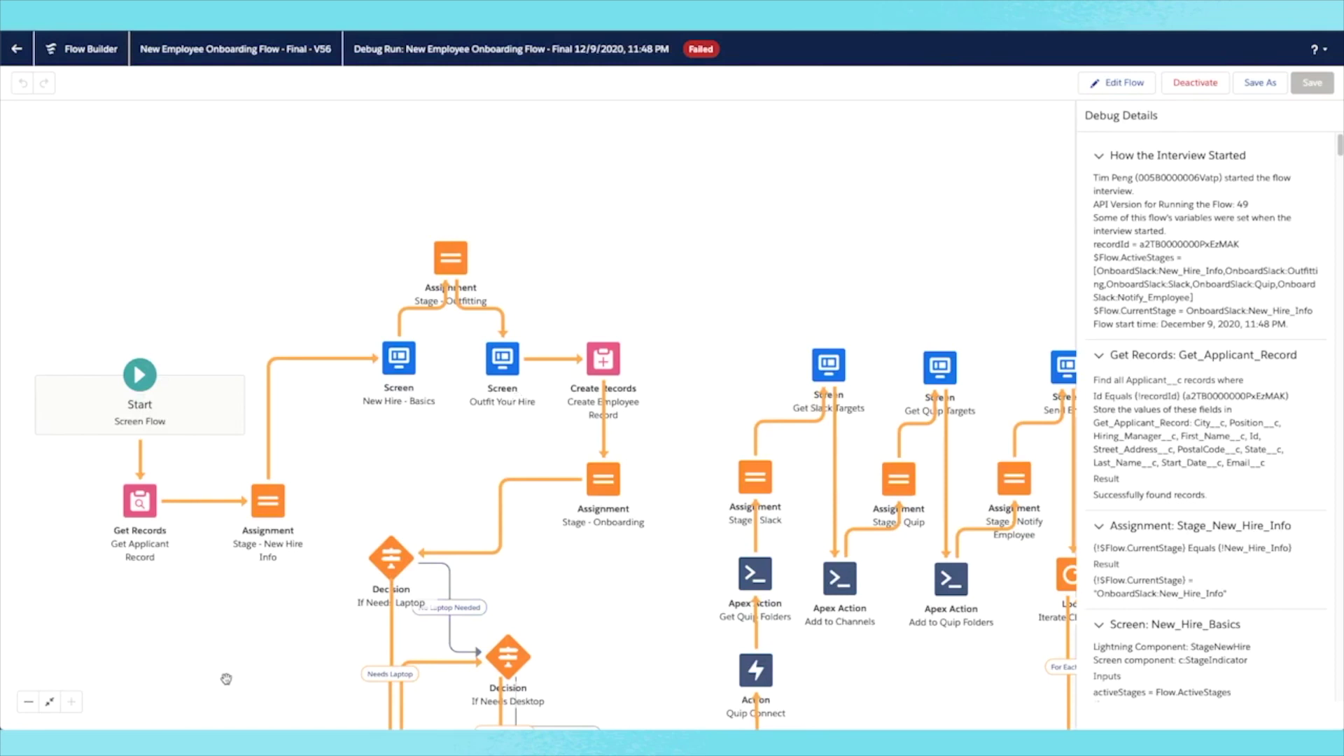
click(28, 702)
click(28, 702)
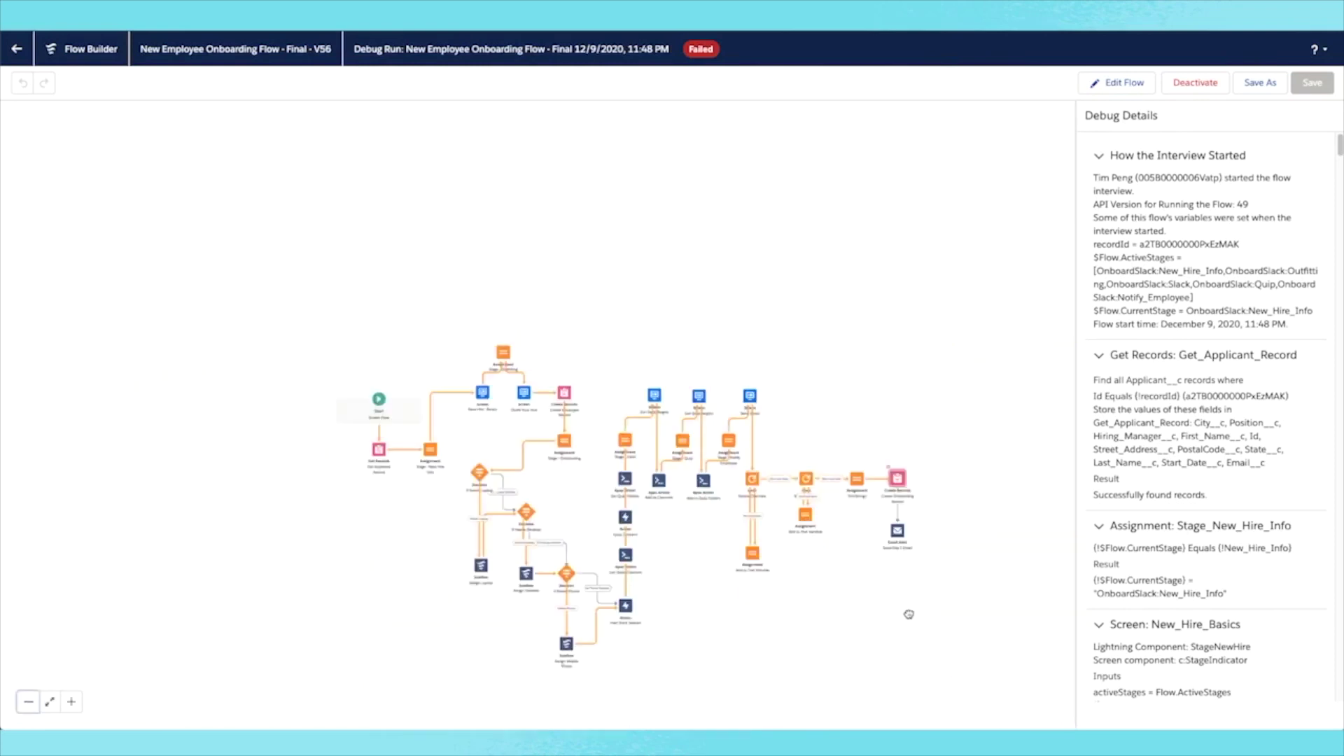
drag(906, 618, 874, 599)
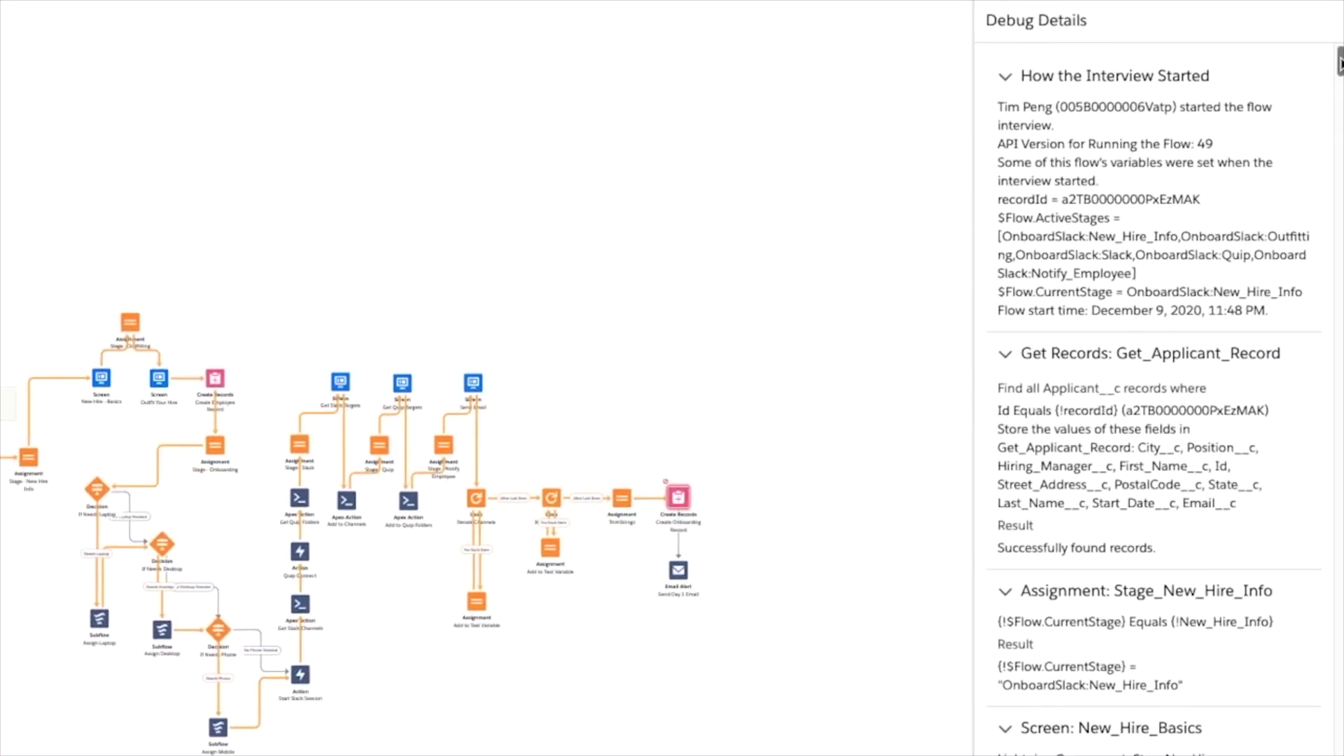
drag(1339, 67, 1339, 329)
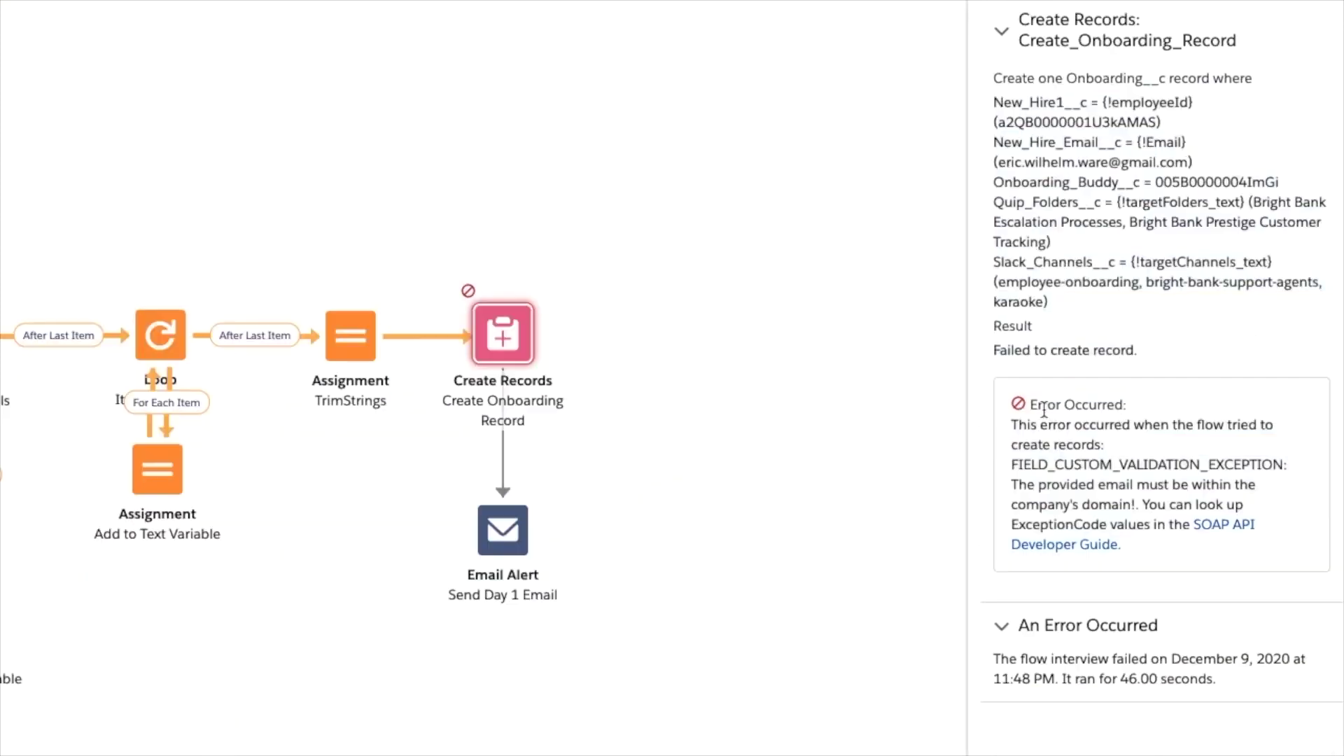
- Read the error details of the failed Create_Onboarding_Record element and return to the New Contact debug run
drag(1022, 407, 1117, 513)
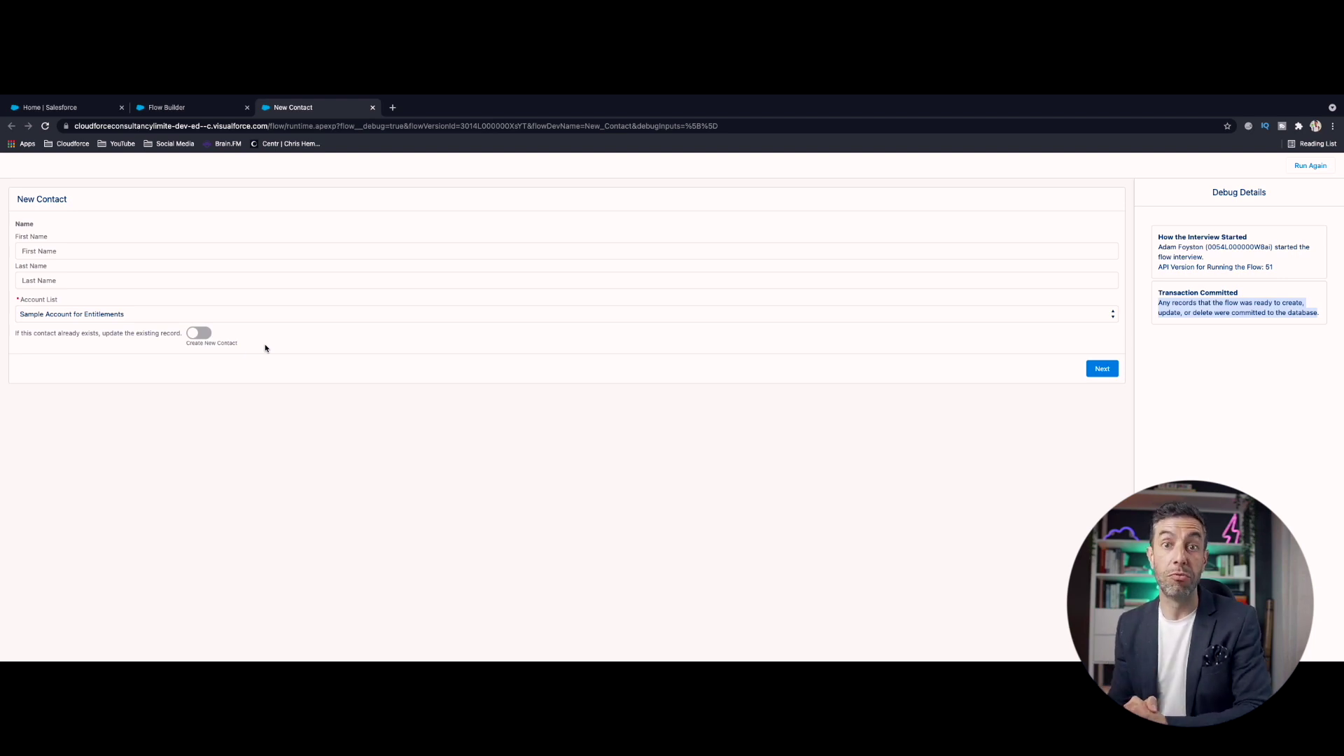
click(1194, 303)
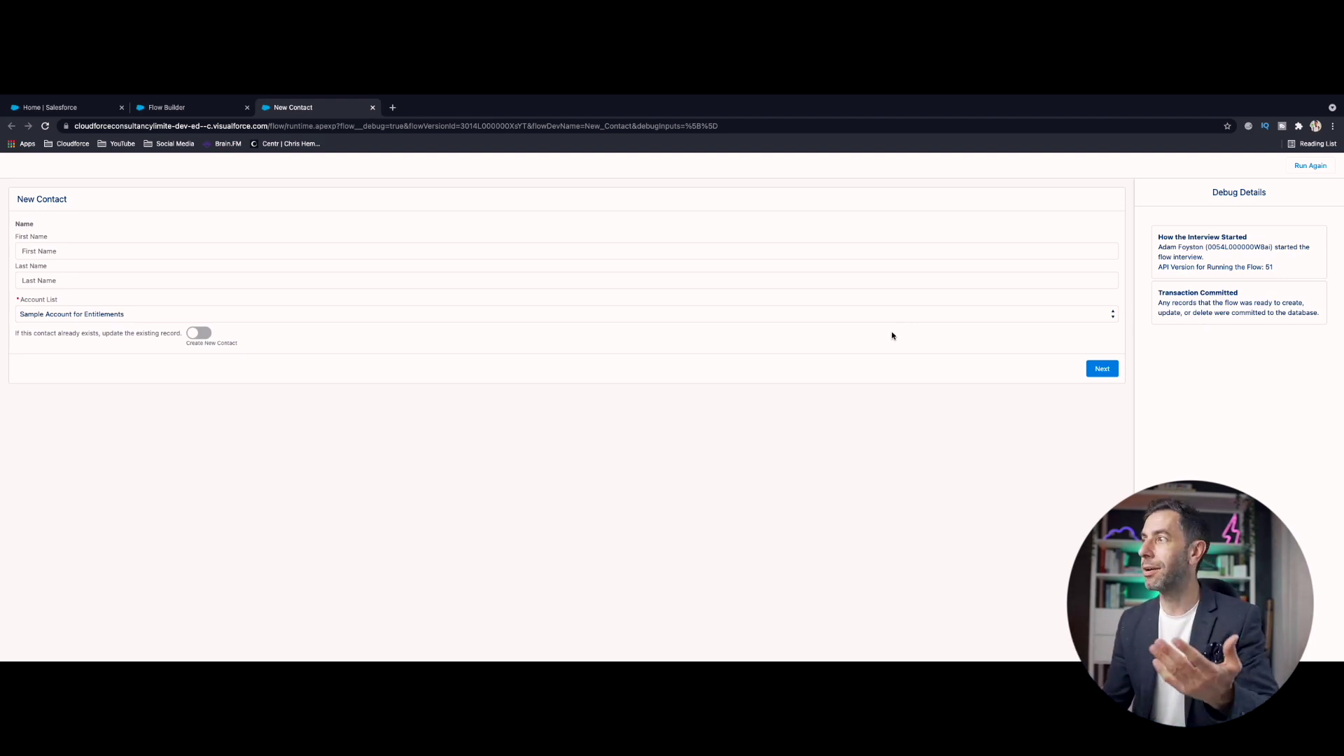
- Fill in the New Contact form with first name Daffy, last name Duck and the account Pyramid Construction Inc
click(142, 253)
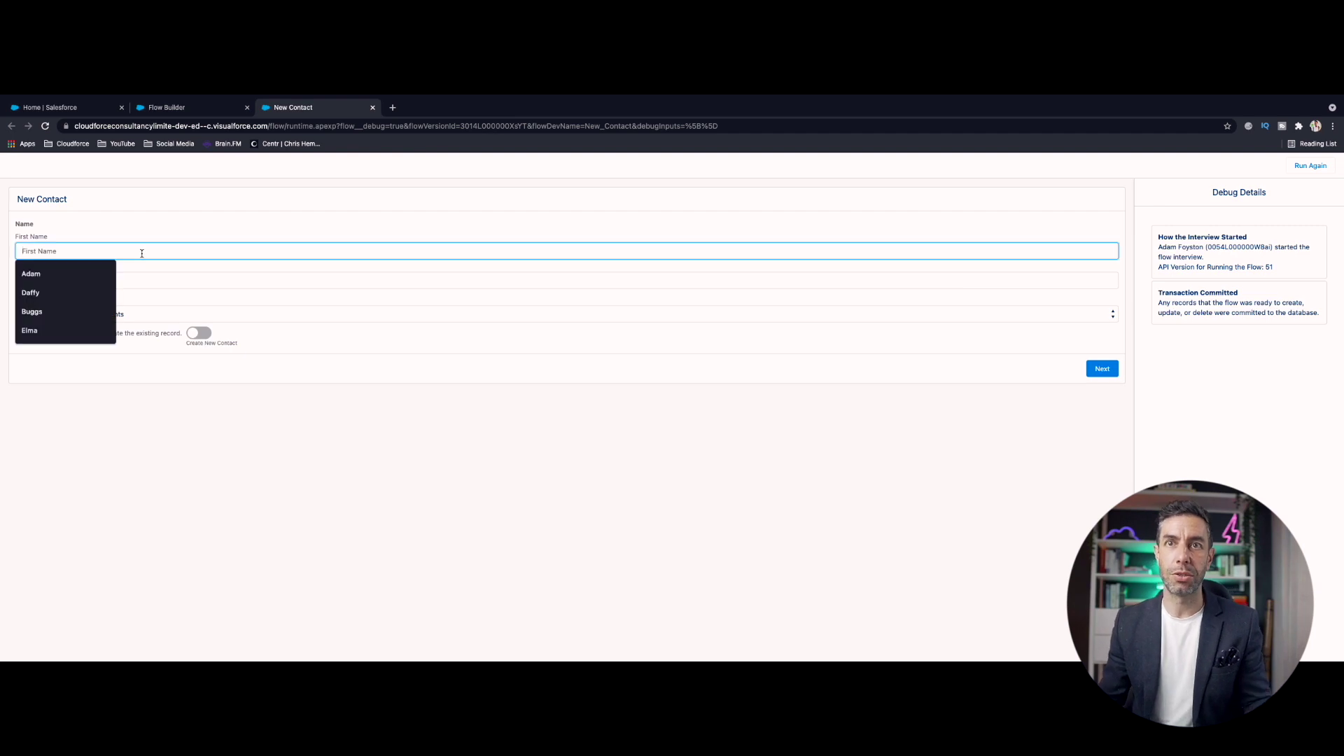
click(43, 292)
click(47, 282)
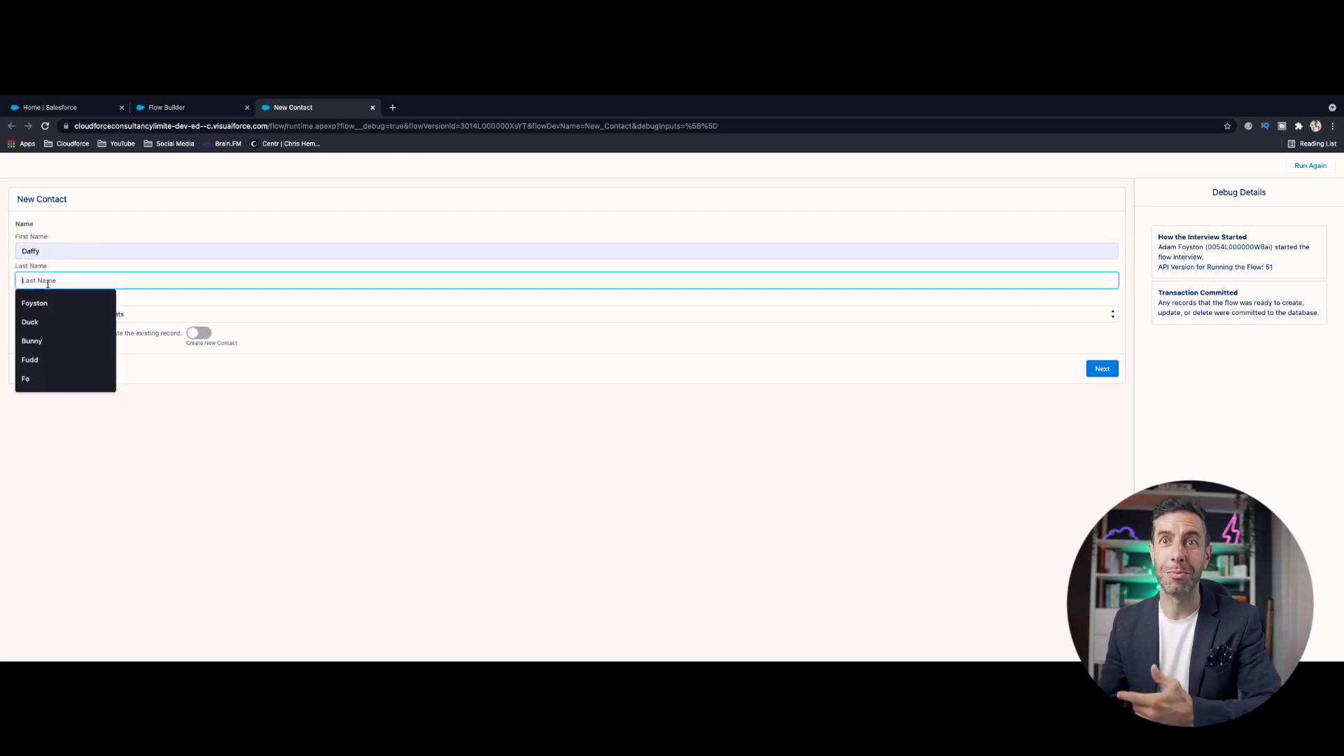
click(45, 320)
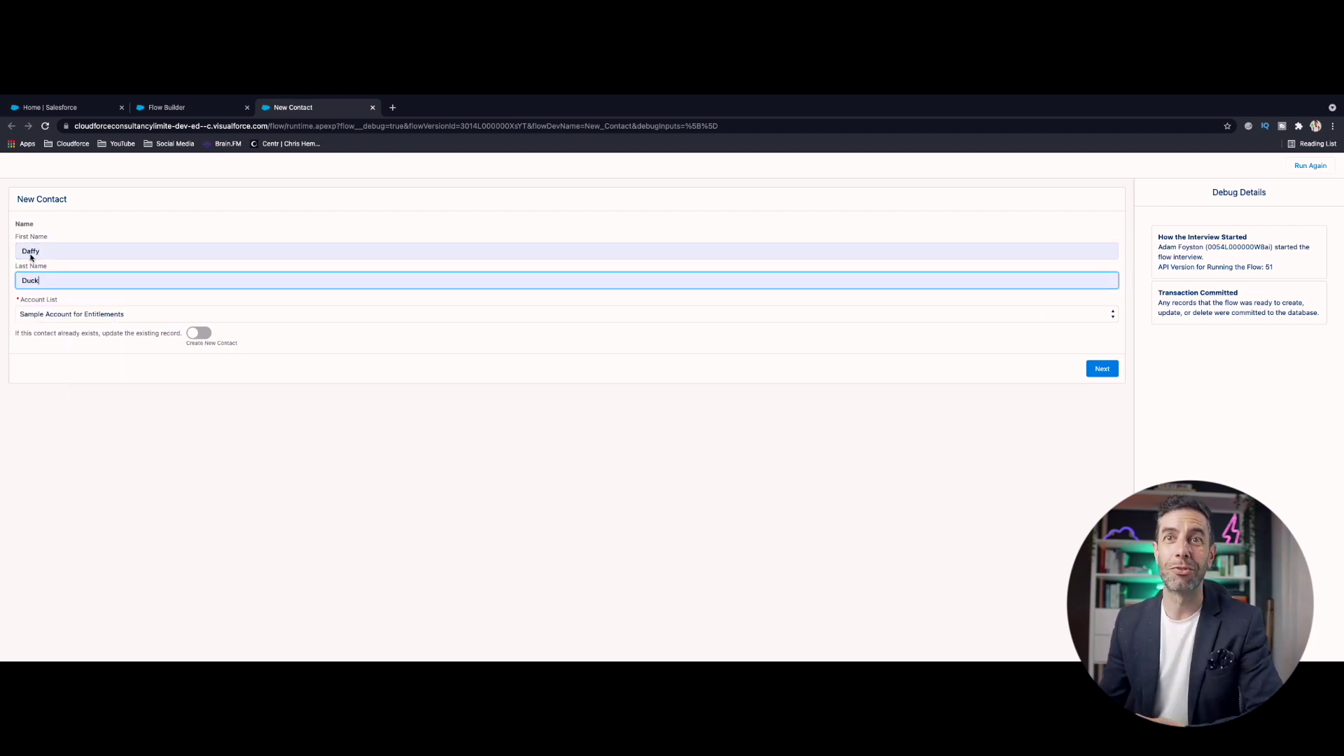
click(77, 317)
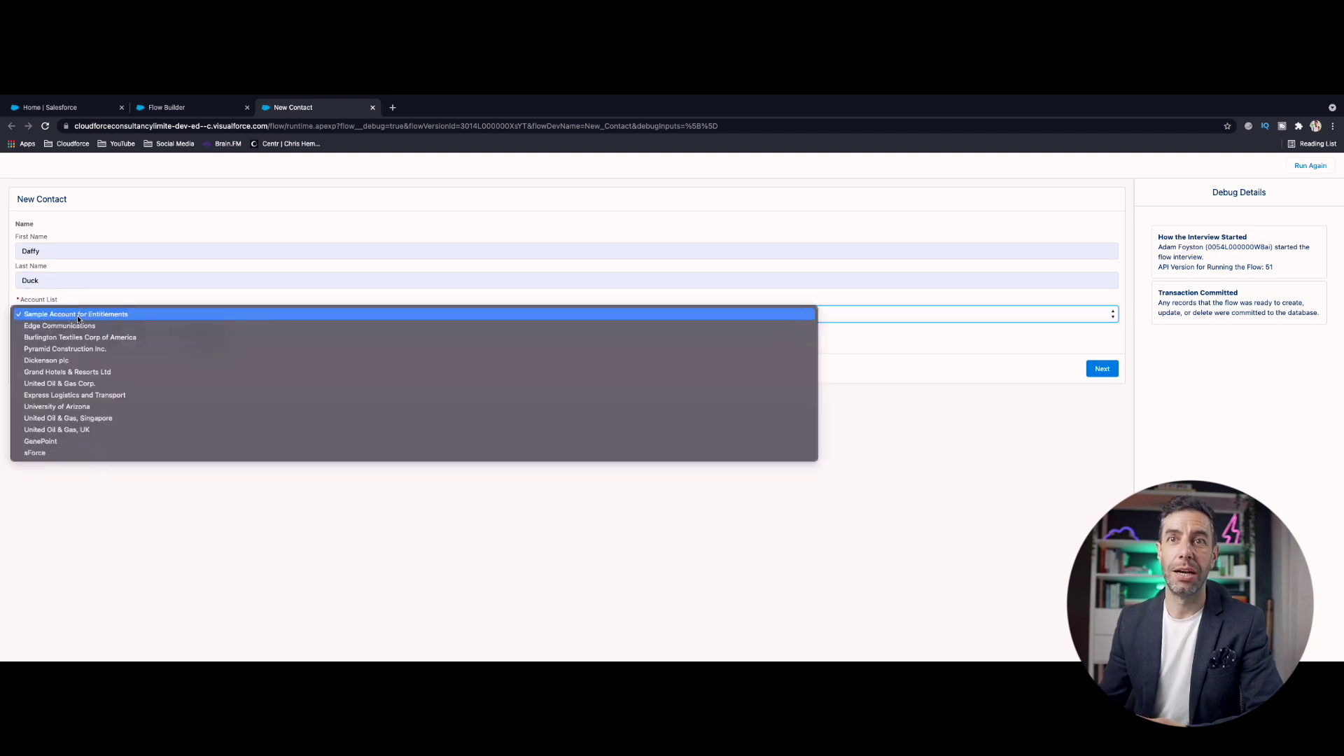
click(55, 349)
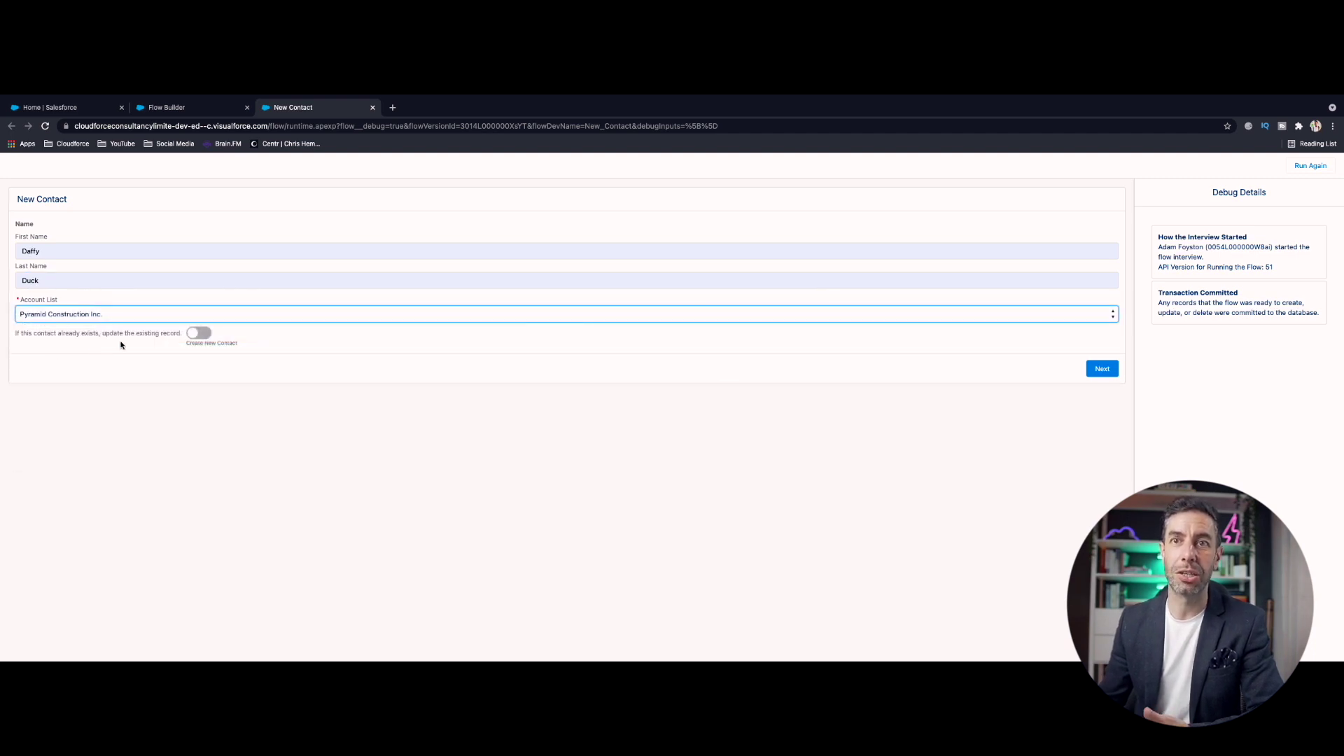
- Switch the update-existing toggle on and back to Create New Contact, and submit the screen to finish the flow interview
click(198, 334)
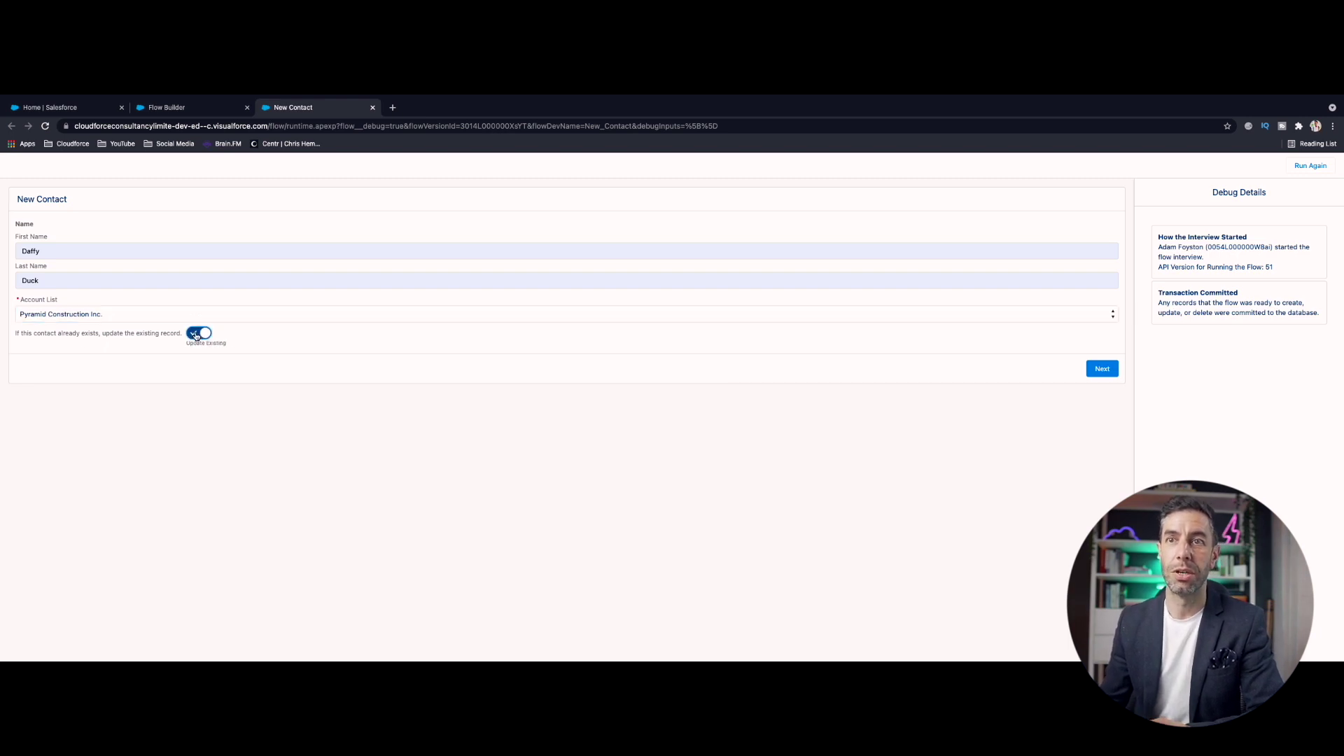
click(200, 335)
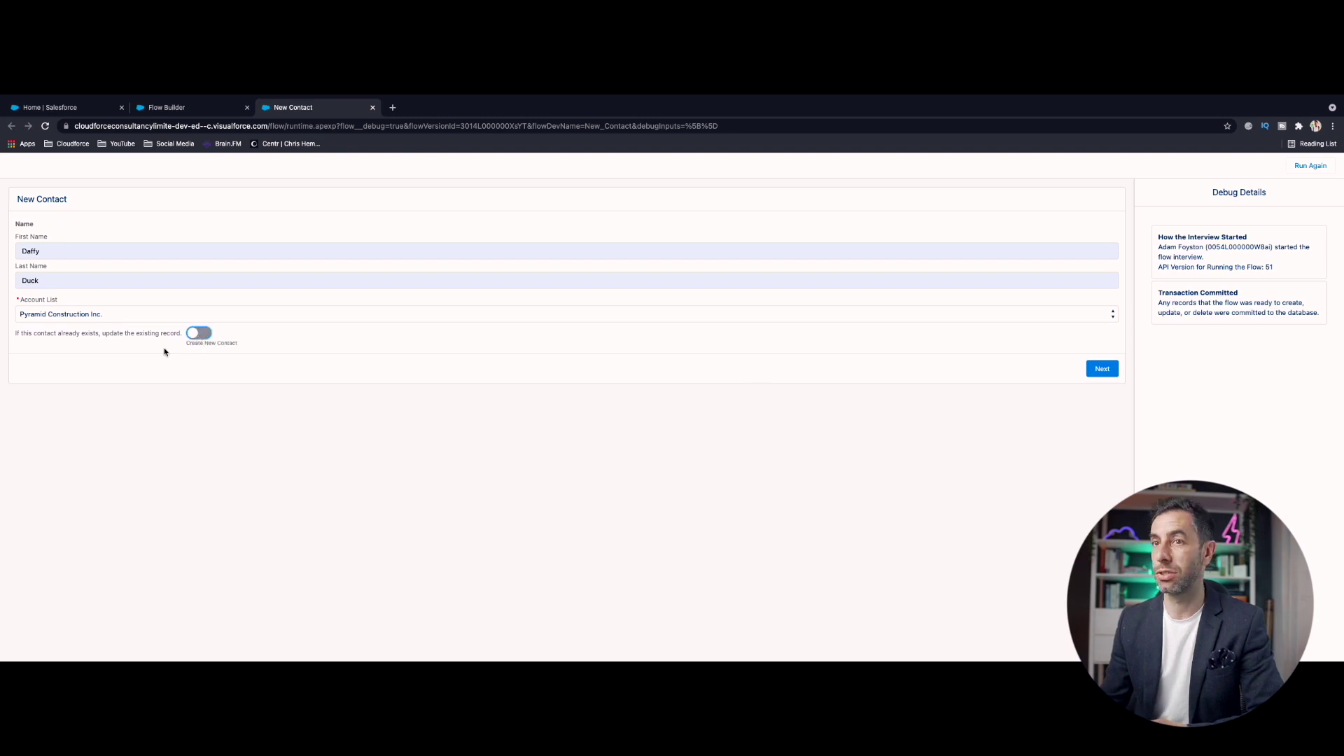
click(1102, 369)
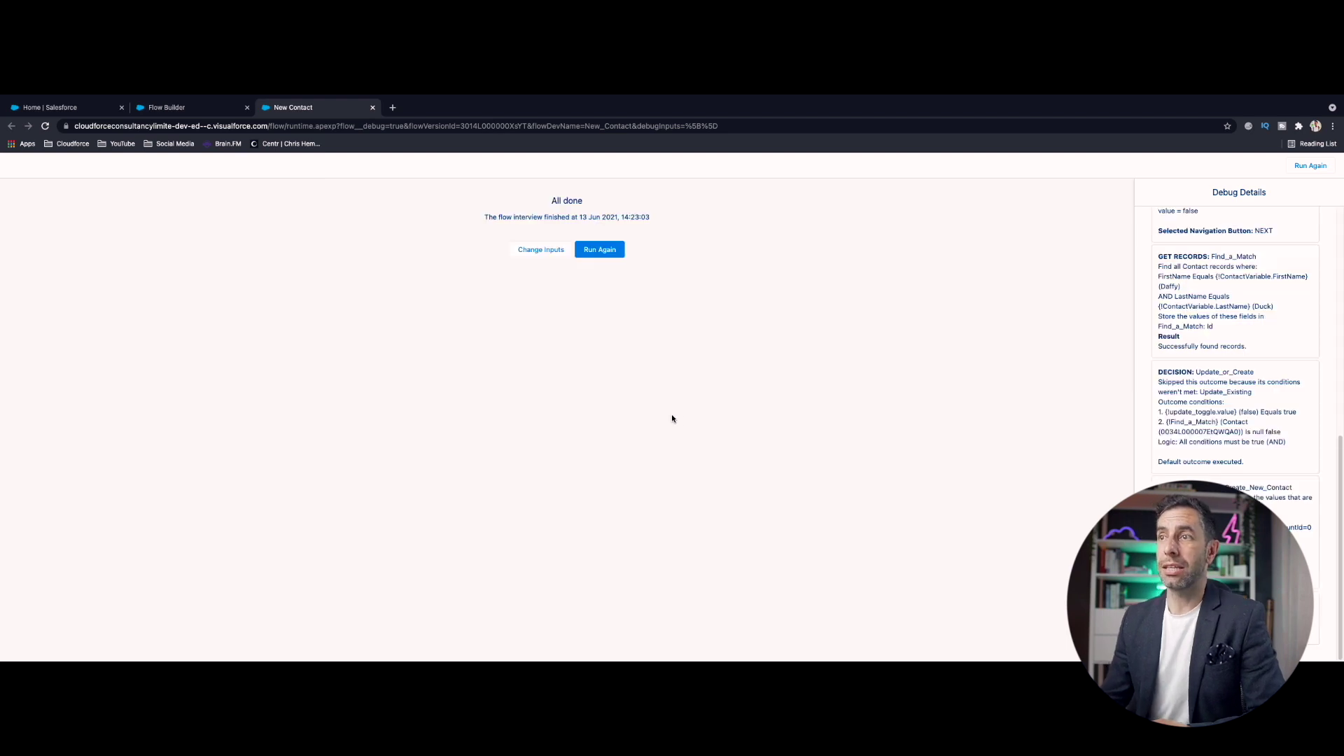
- Examine the Debug Details for the interview start, the transaction and the name outputs of Contact_Info_Screen
drag(543, 218, 499, 218)
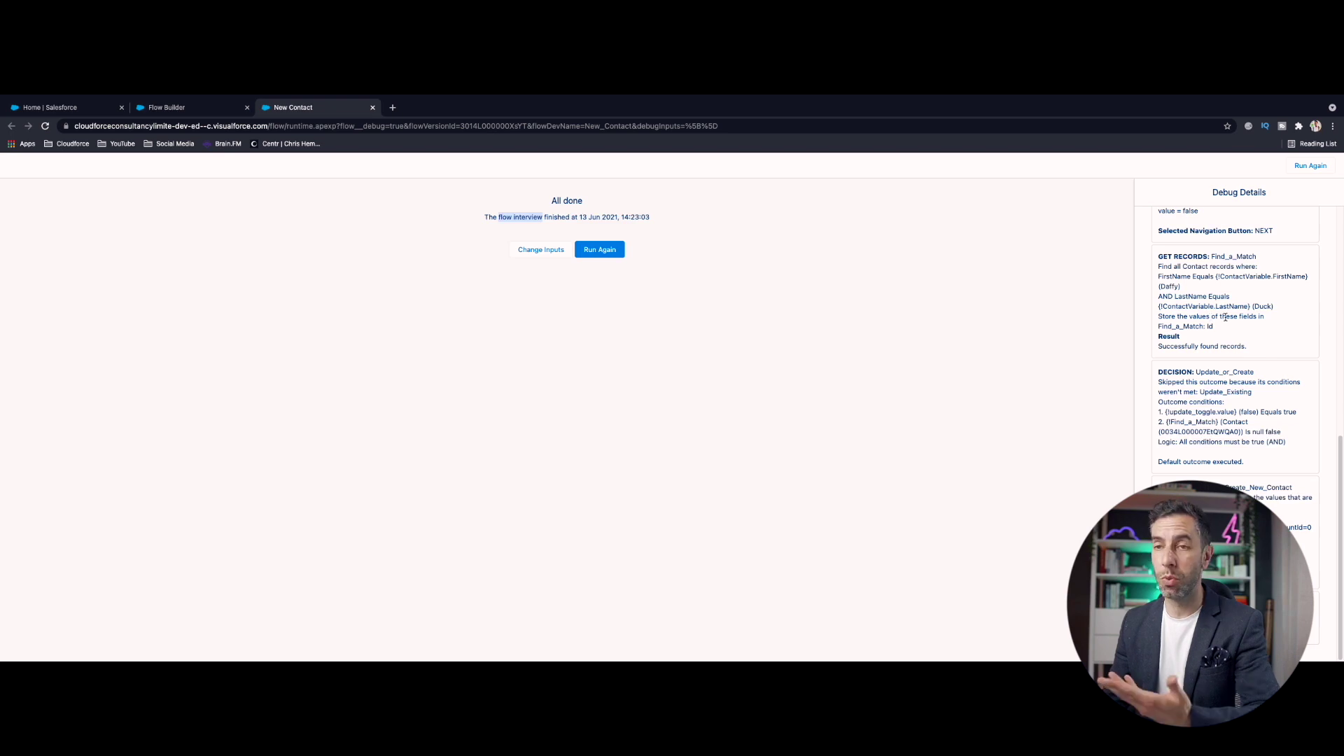
scroll(1226, 318, up, 10)
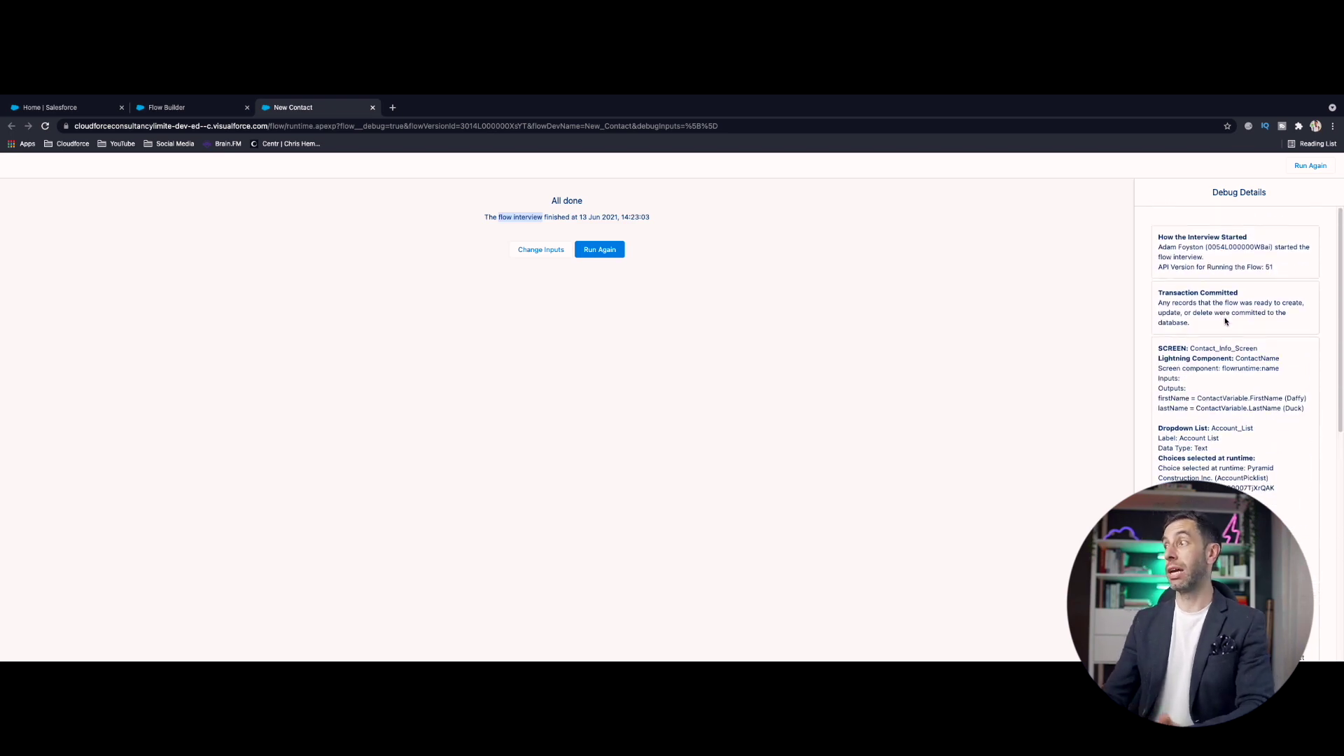
scroll(1226, 322, down, 1)
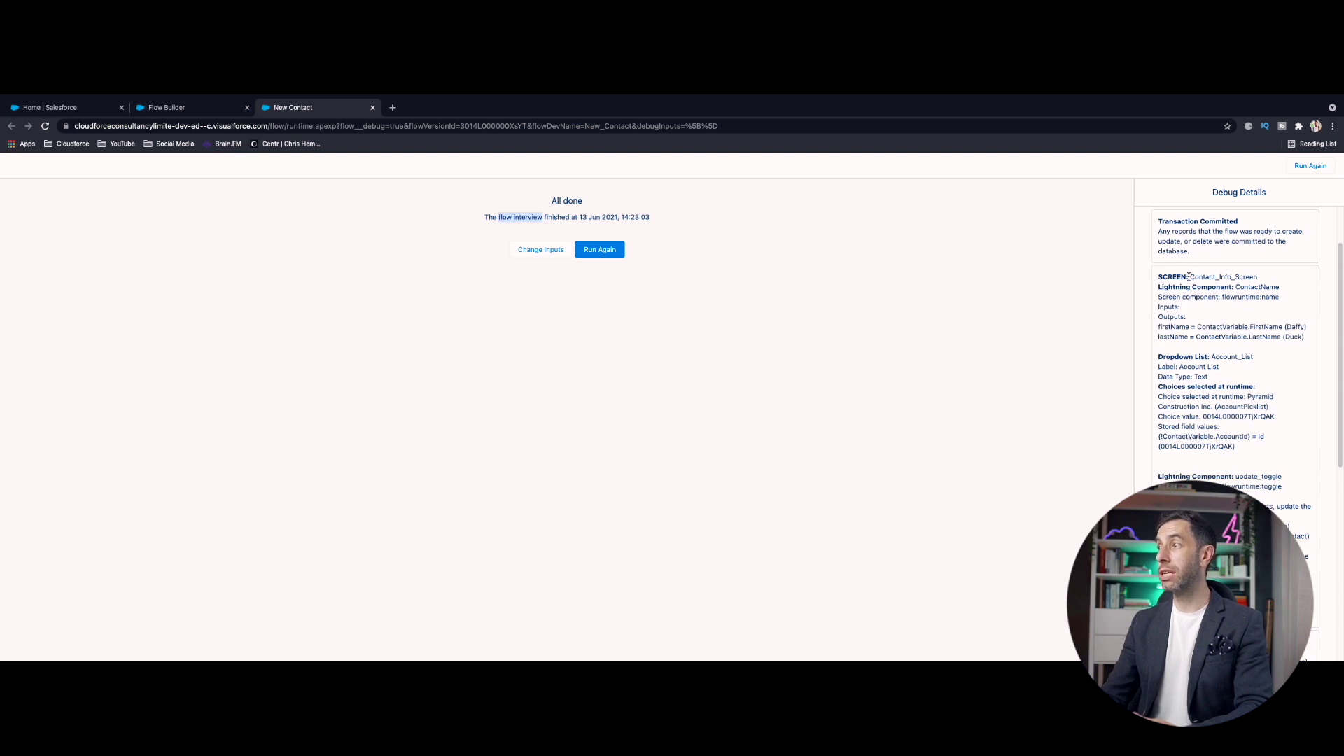
drag(1189, 277, 1258, 277)
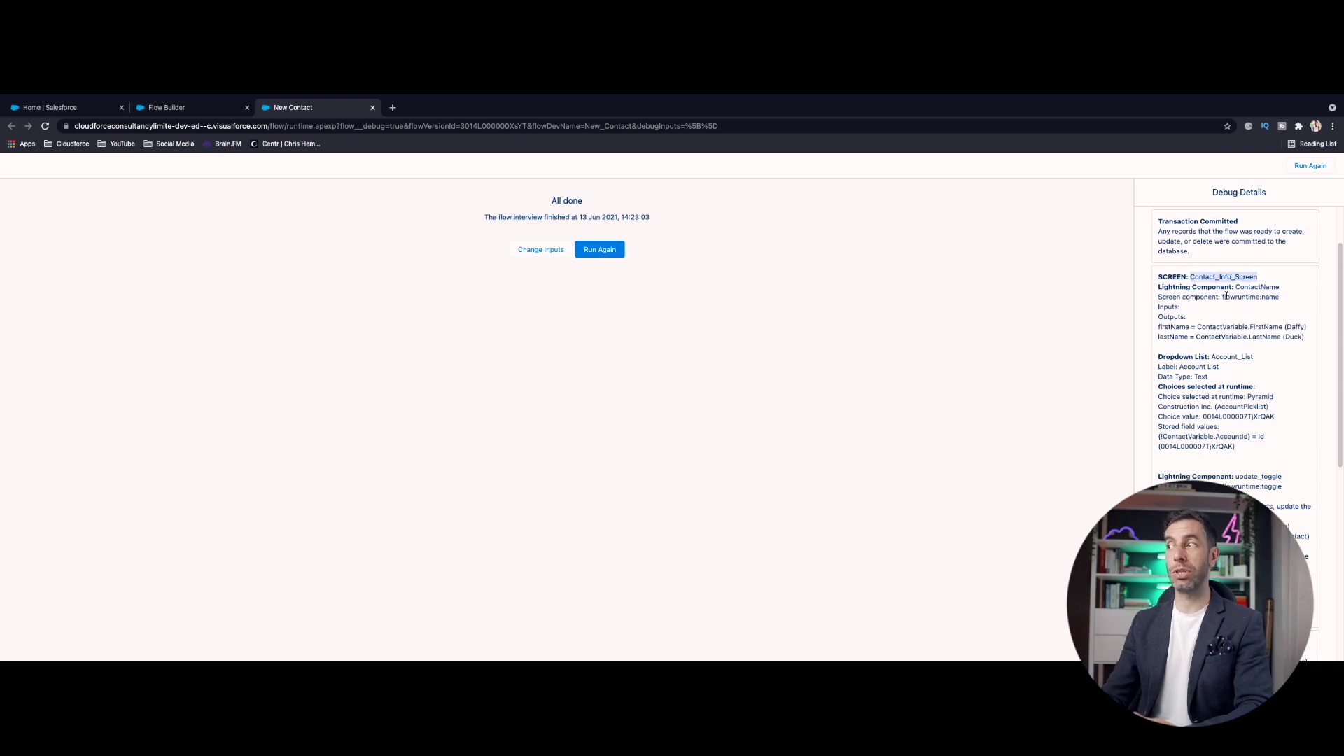
scroll(1240, 288, down, 1)
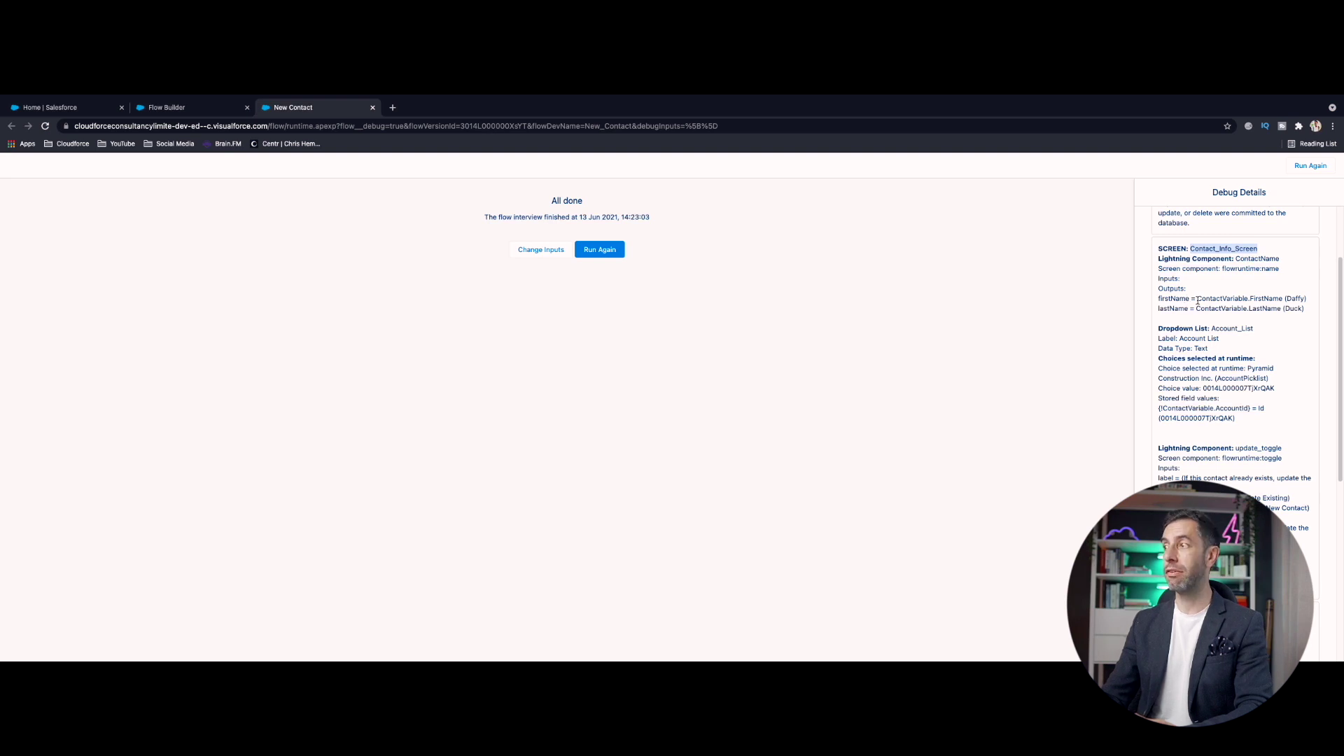
drag(1198, 301, 1250, 301)
click(1227, 300)
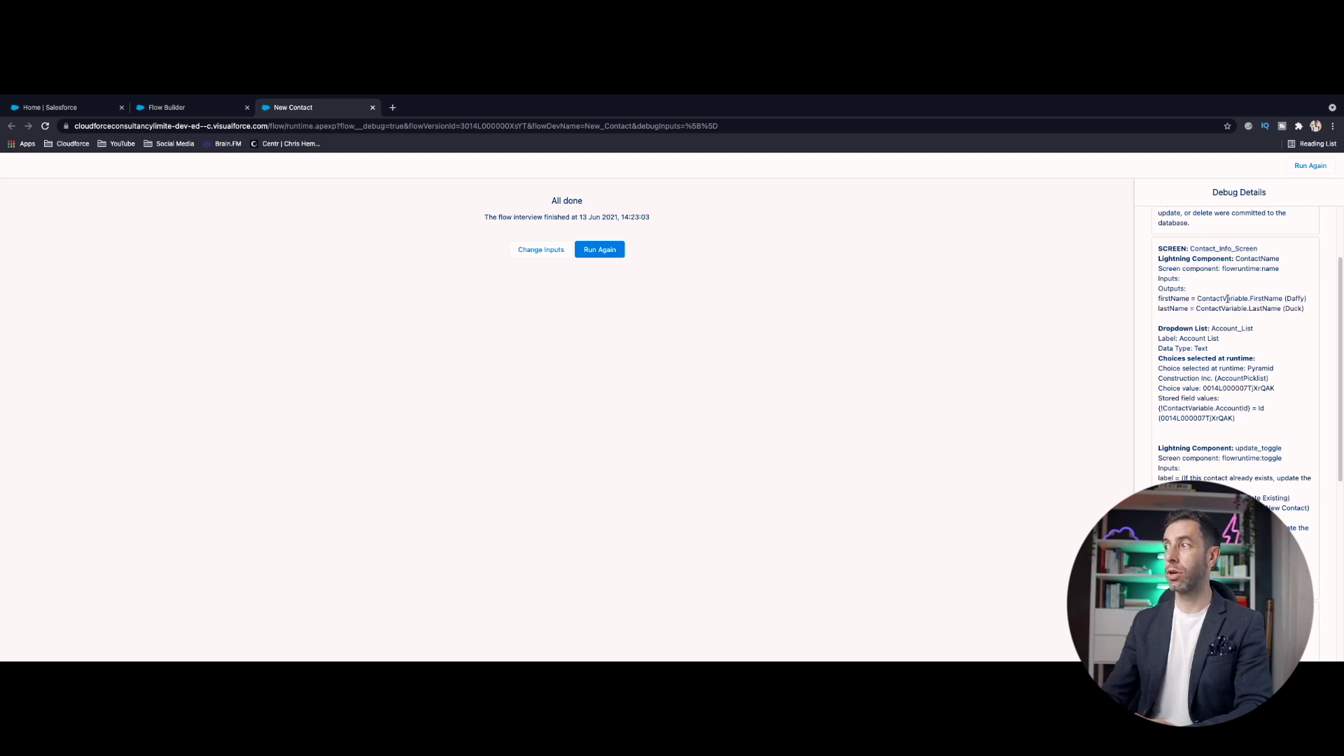
double_click(1295, 299)
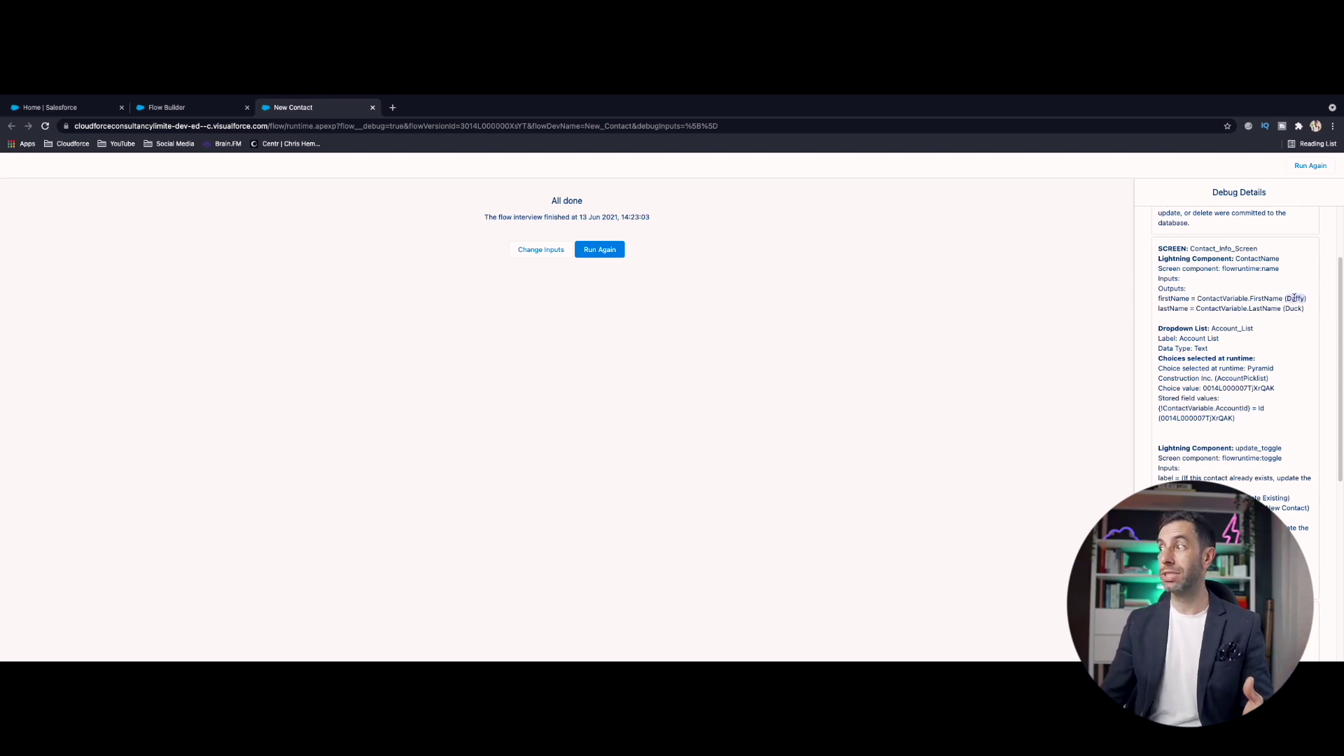
double_click(1293, 308)
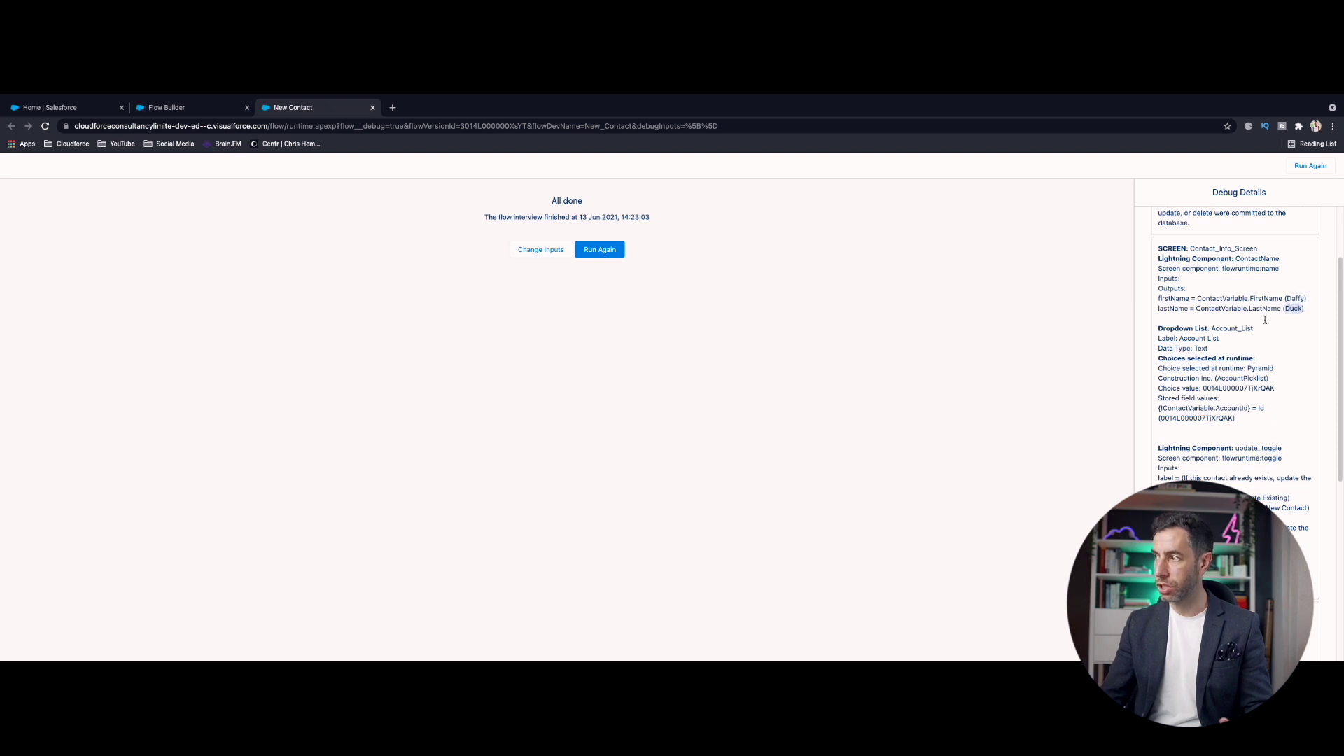
- Examine the Debug Details of the account list, update_toggle, the Find_a_Match lookup and the Update_or_Create decision
scroll(1233, 308, down, 2)
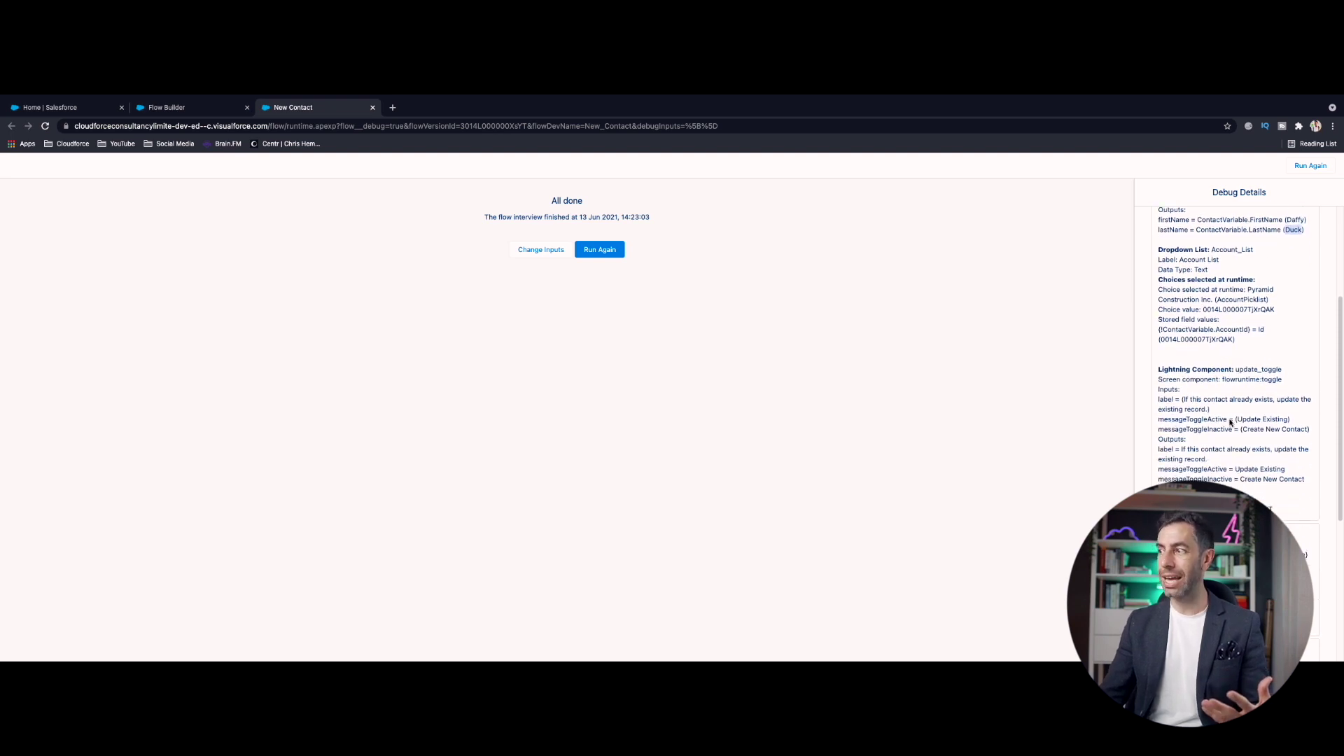
scroll(1207, 449, down, 3)
scroll(1206, 449, down, 4)
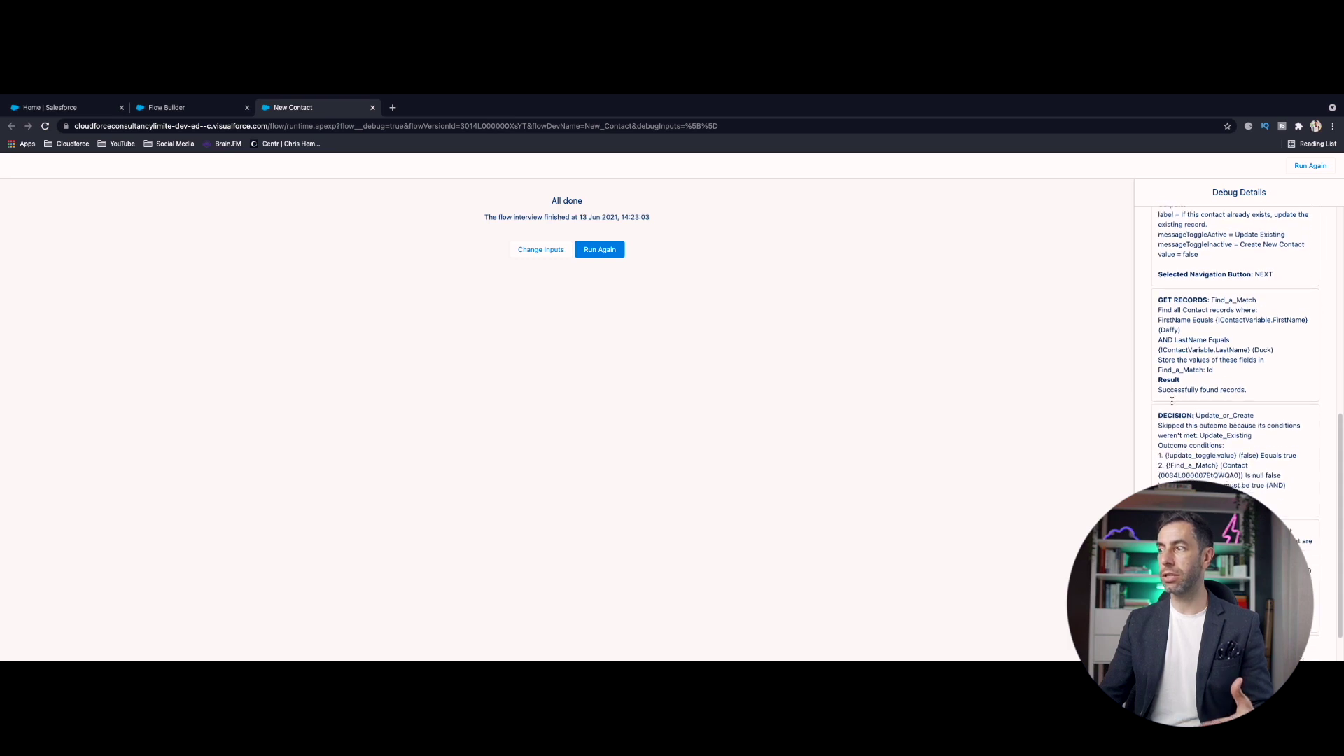
scroll(1220, 470, down, 1)
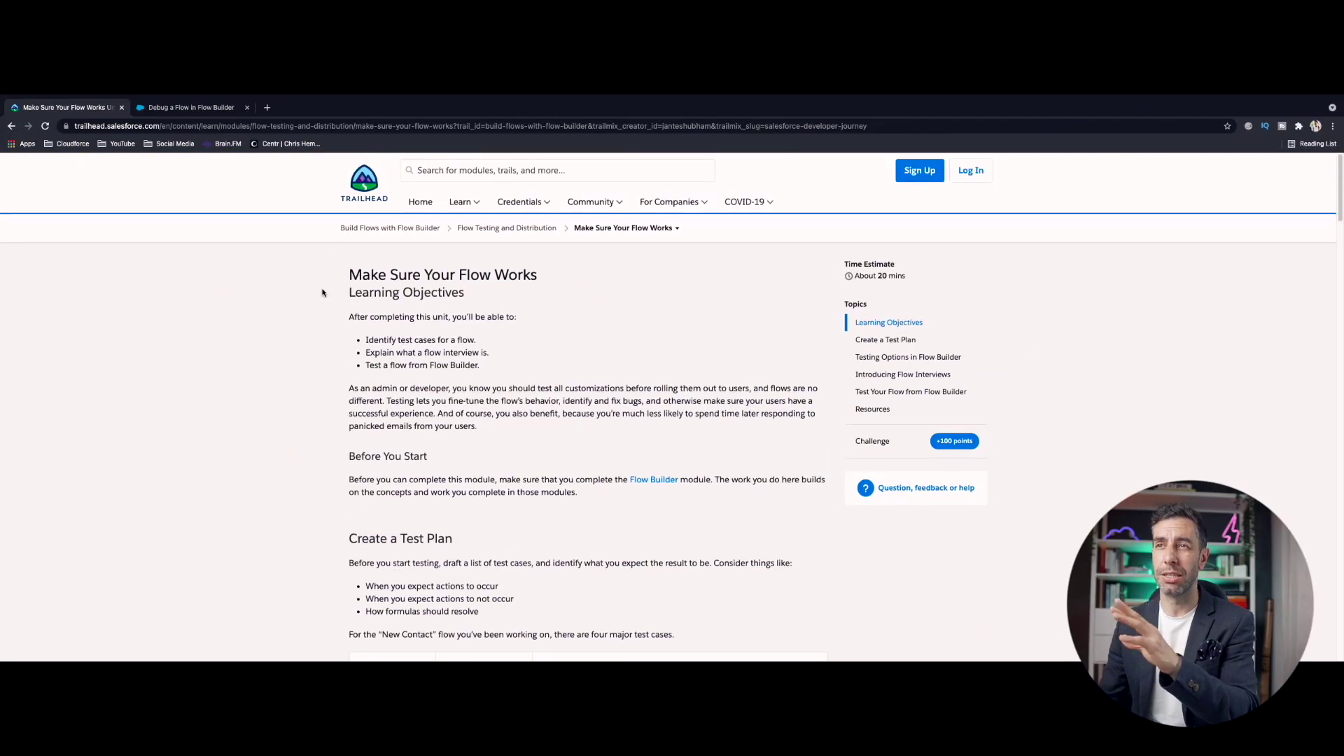
- Review the learning objectives and the test plan table of the Trailhead unit Make Sure Your Flow Works
scroll(323, 292, down, 3)
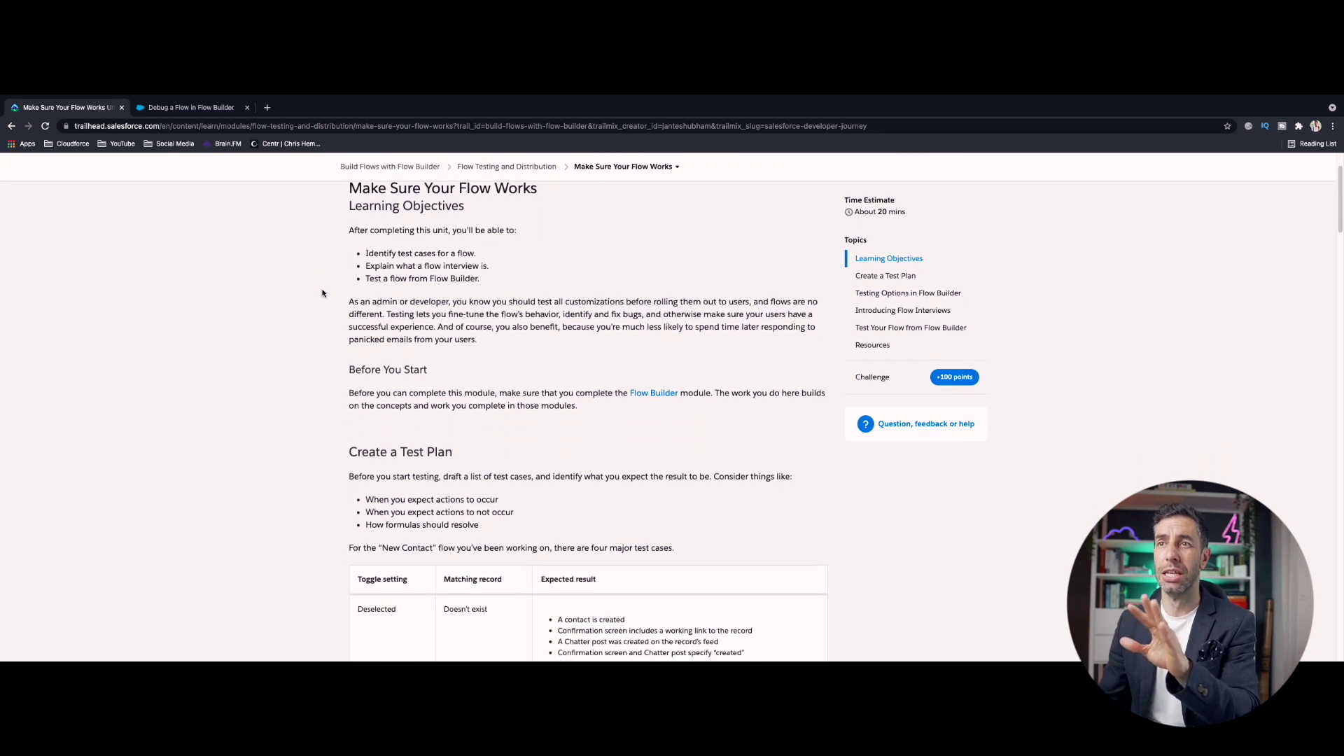
scroll(308, 392, down, 1)
scroll(303, 403, up, 2)
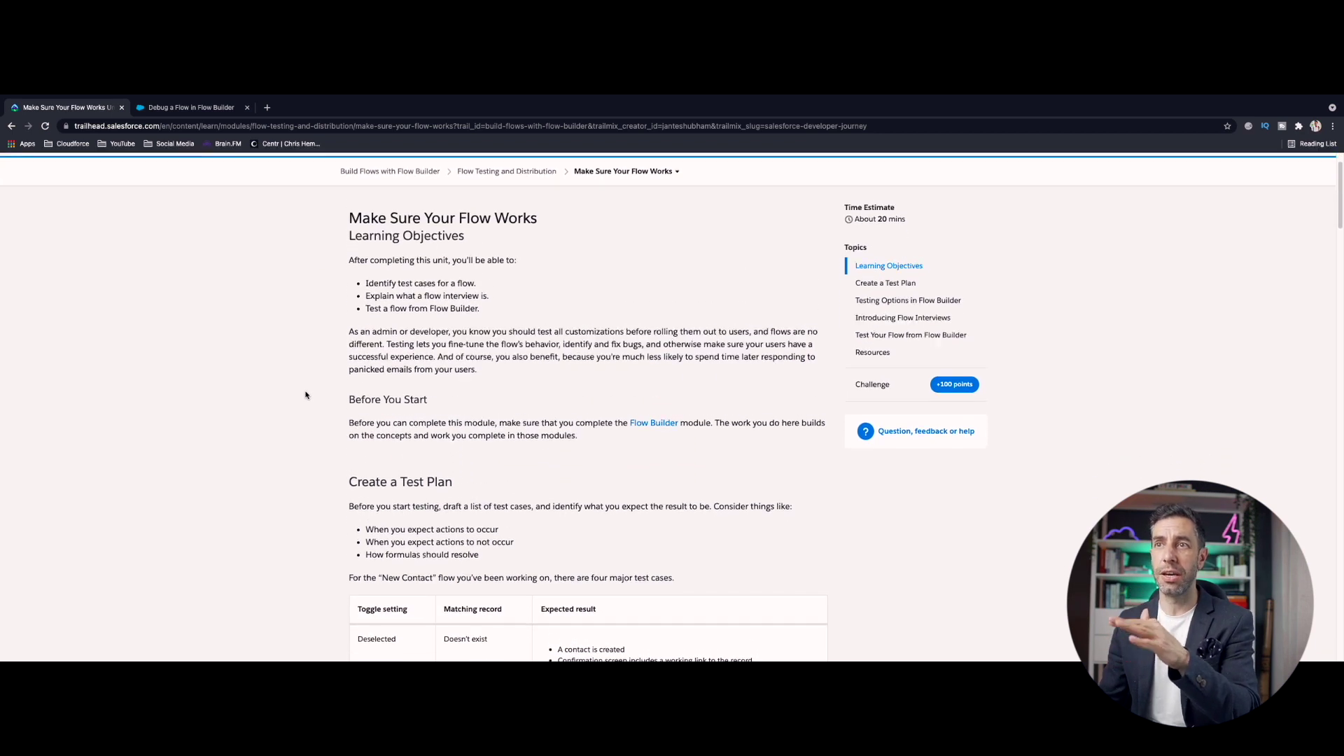
scroll(306, 395, up, 1)
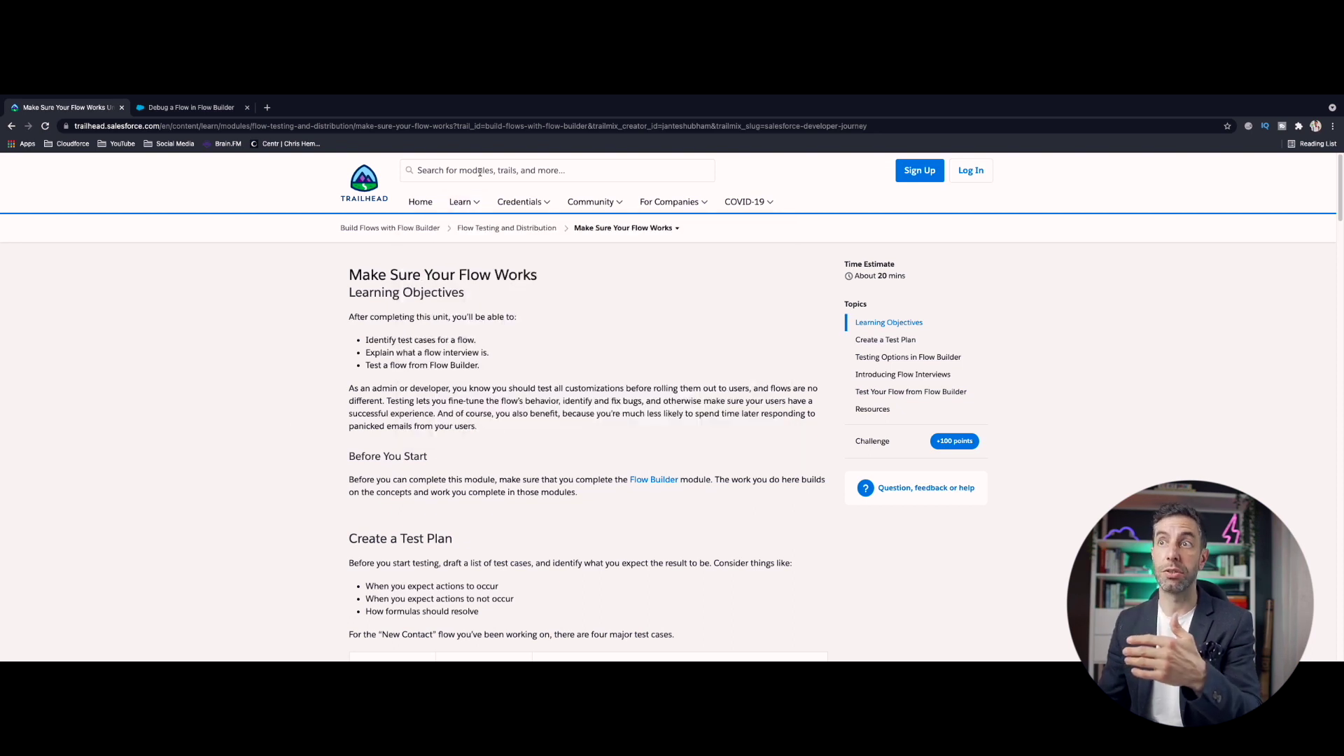
scroll(263, 400, down, 3)
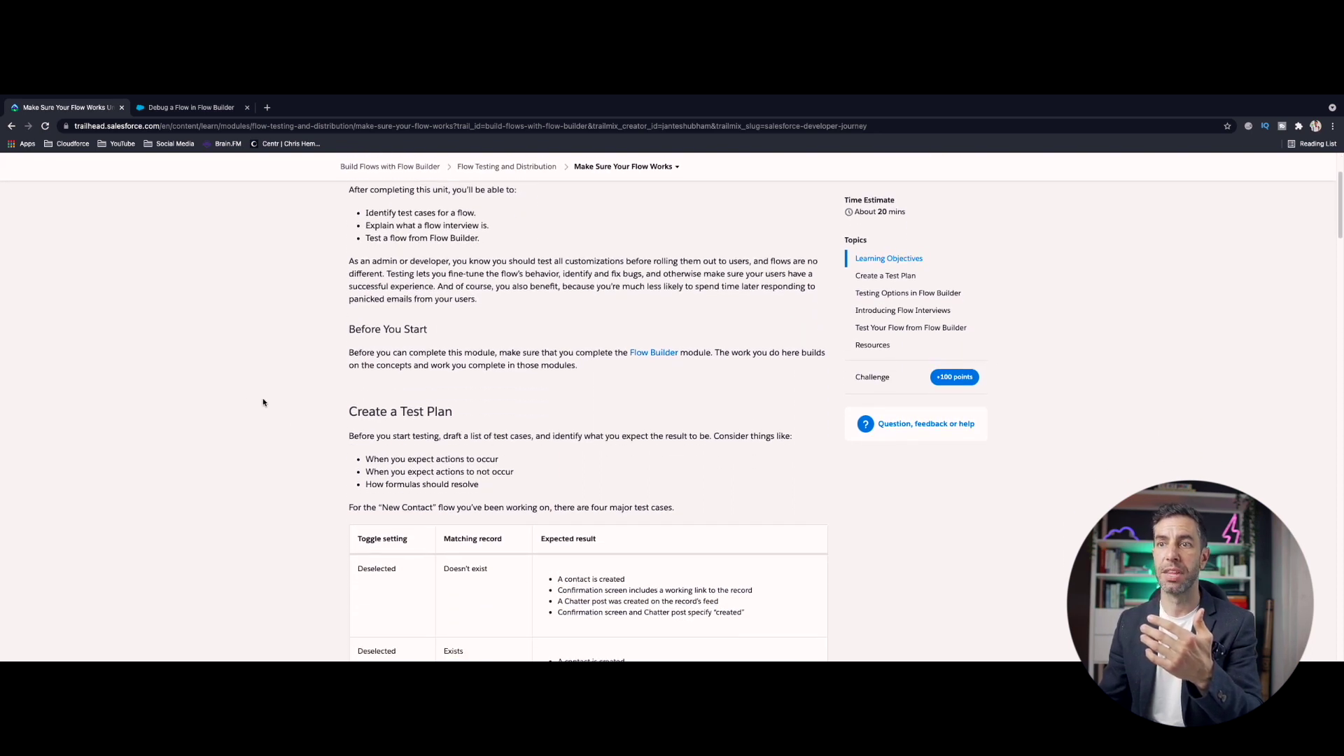
scroll(262, 399, down, 3)
scroll(276, 375, up, 1)
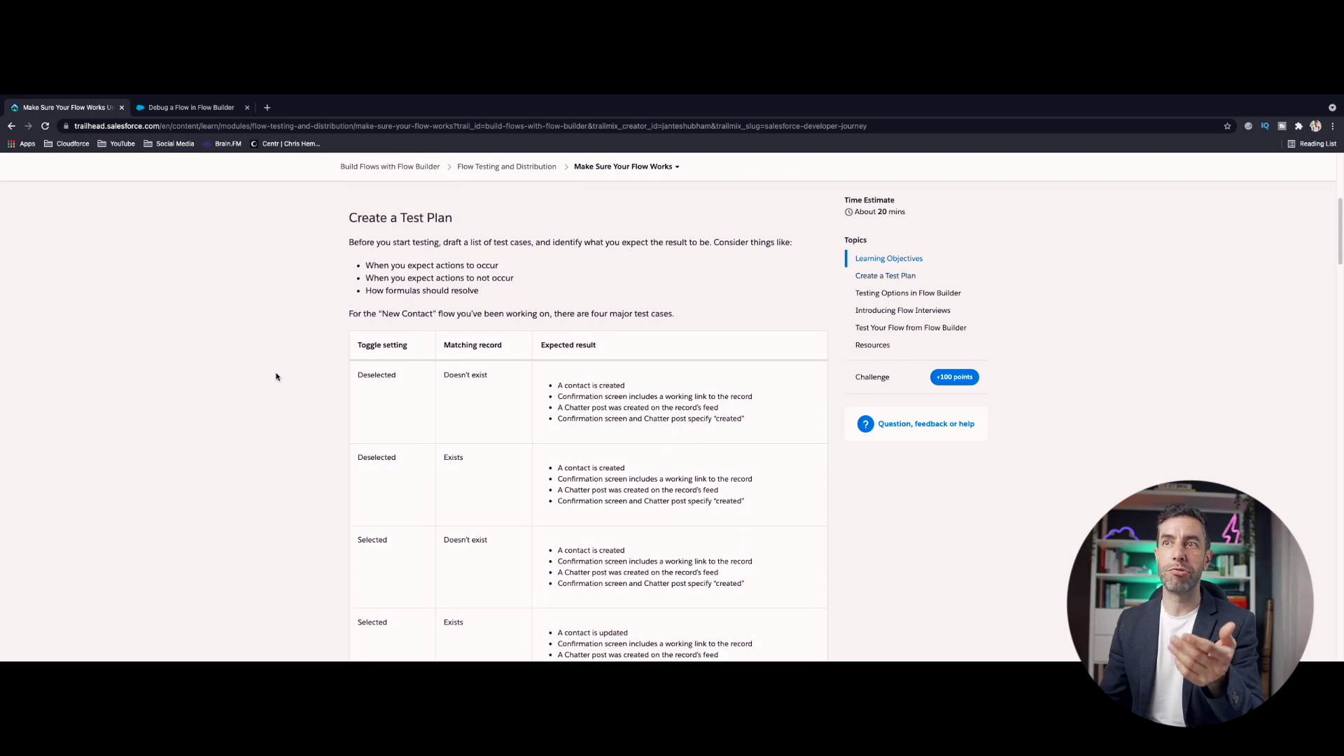
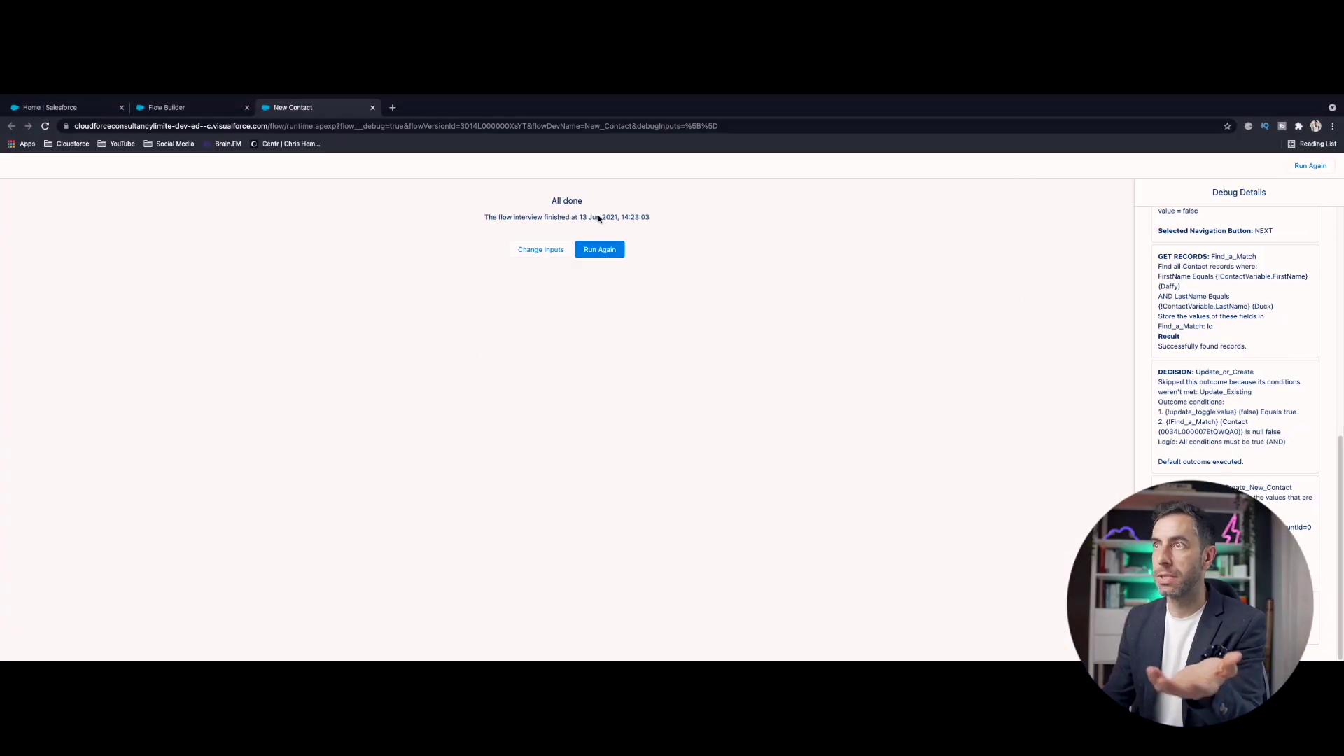
- Close the New Contact debug and Flow Builder pages and open AS Flow 2 from the Flows list in Setup
click(372, 108)
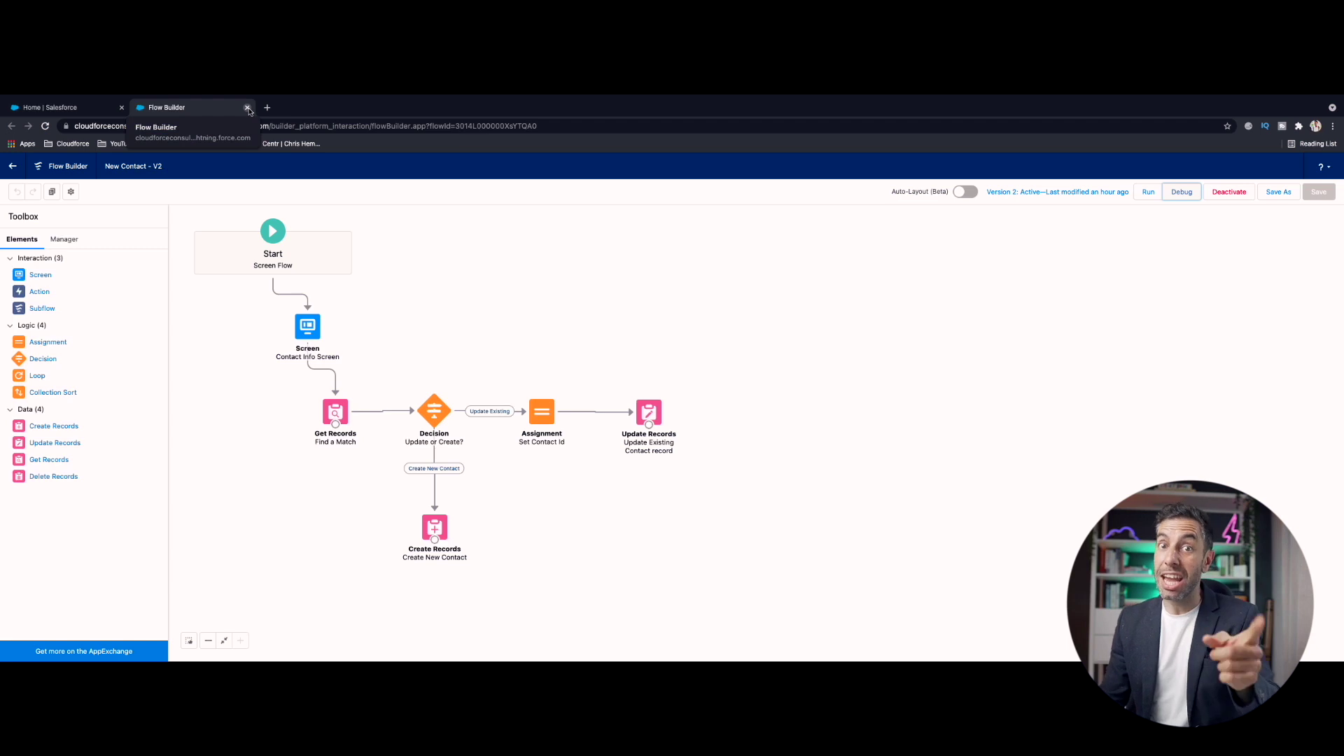
click(248, 108)
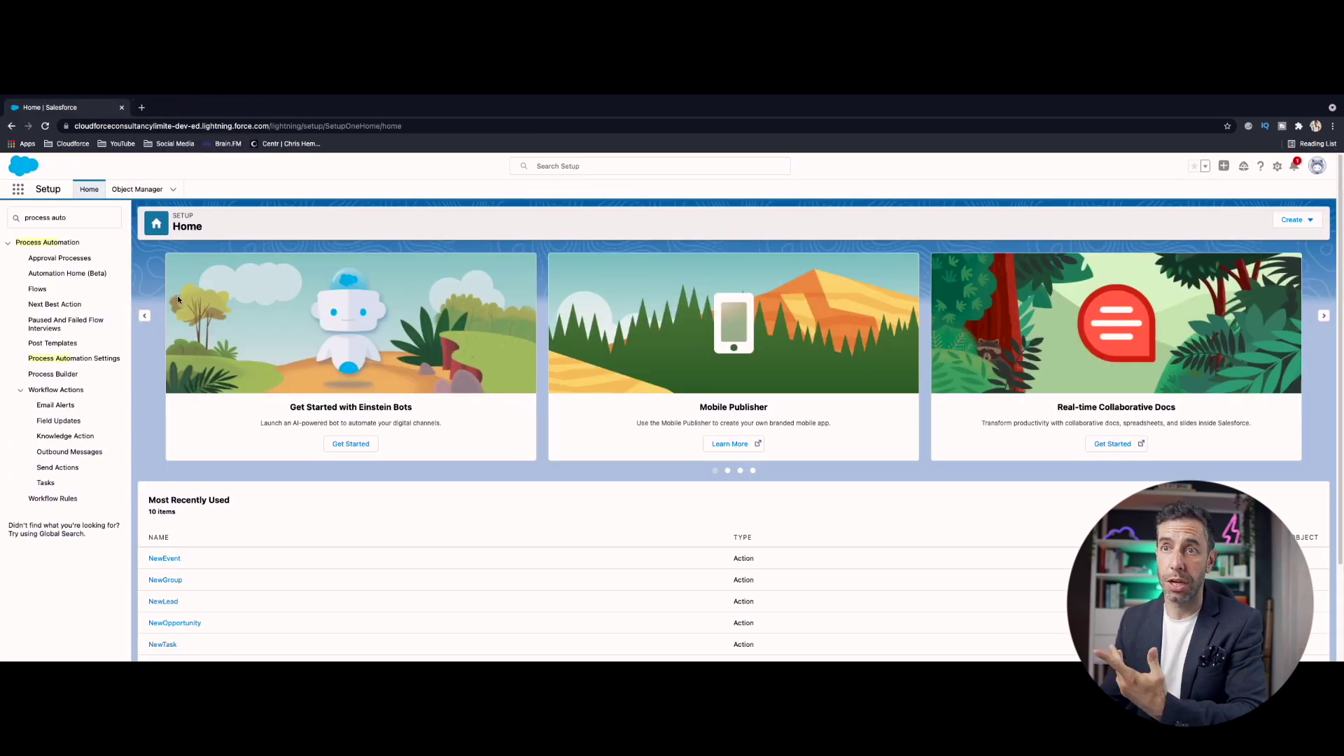
click(42, 292)
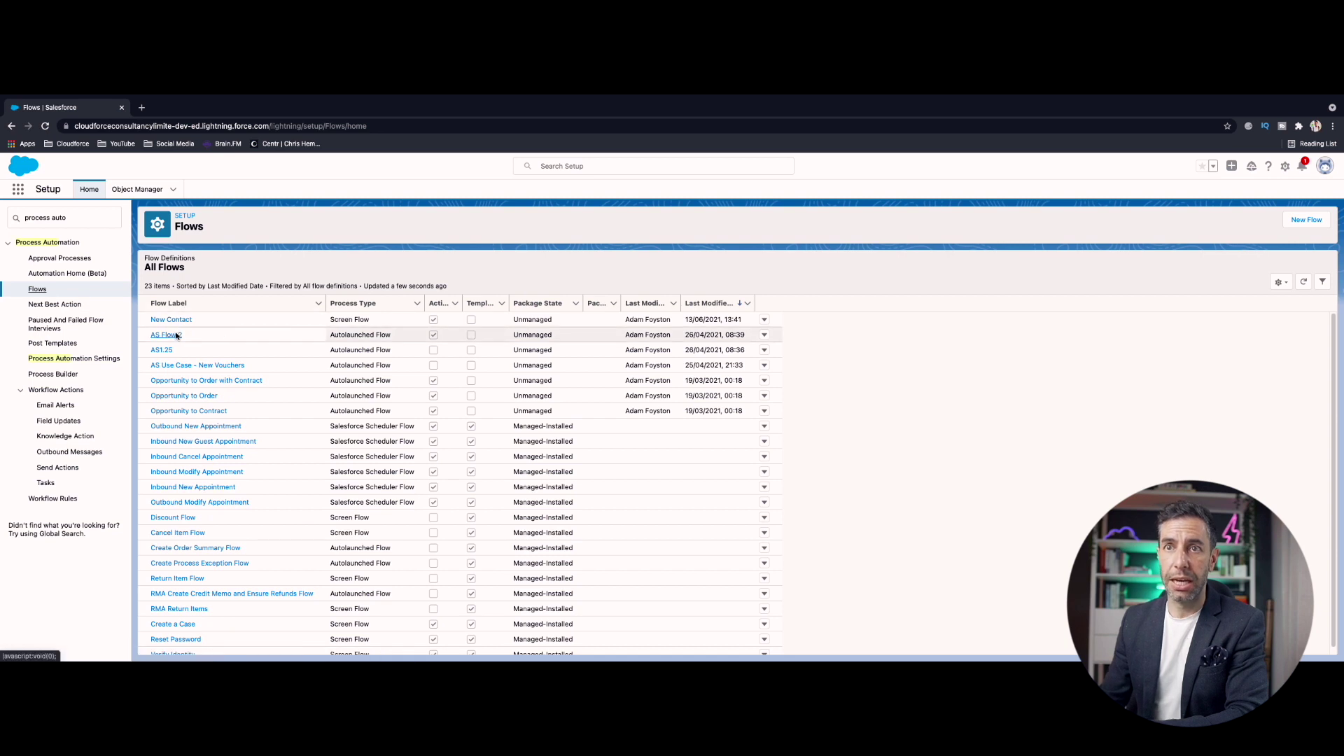
click(170, 335)
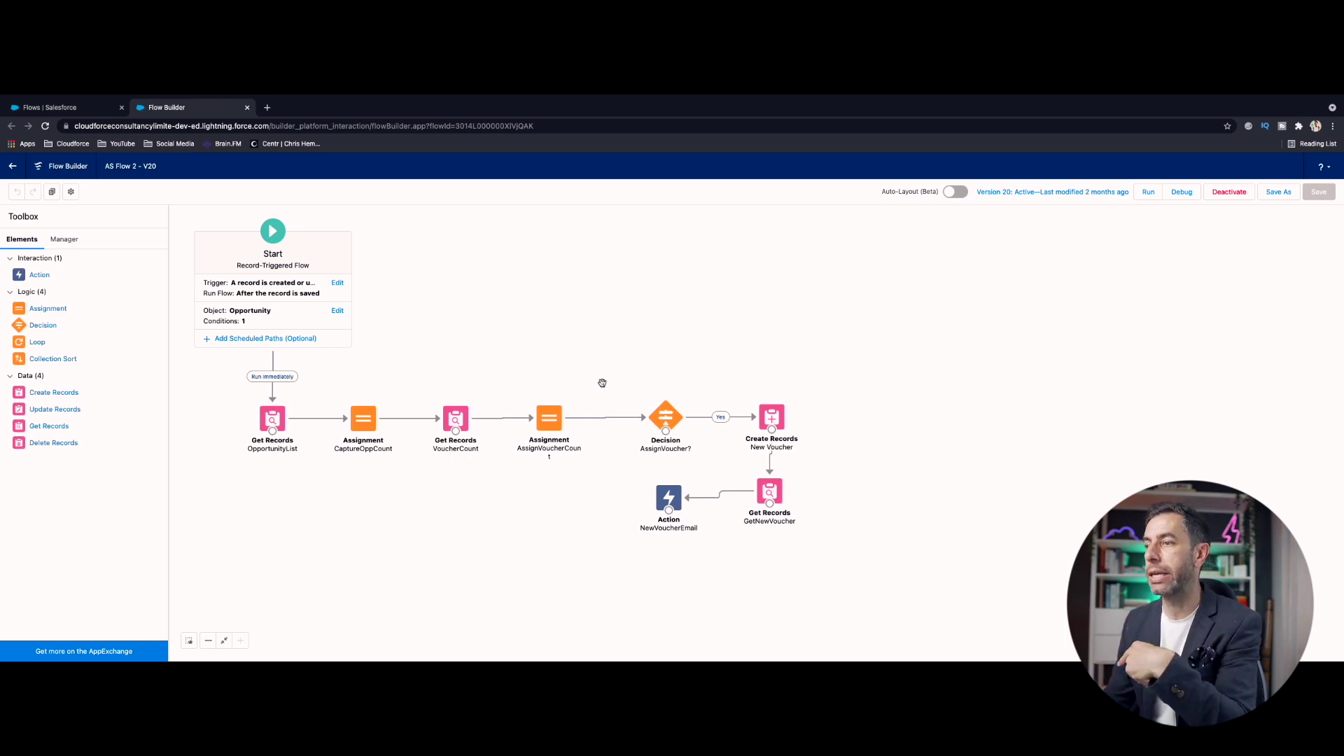
- Open the debug options of AS Flow 2, and switch Run flow as another user on and off again
click(1180, 194)
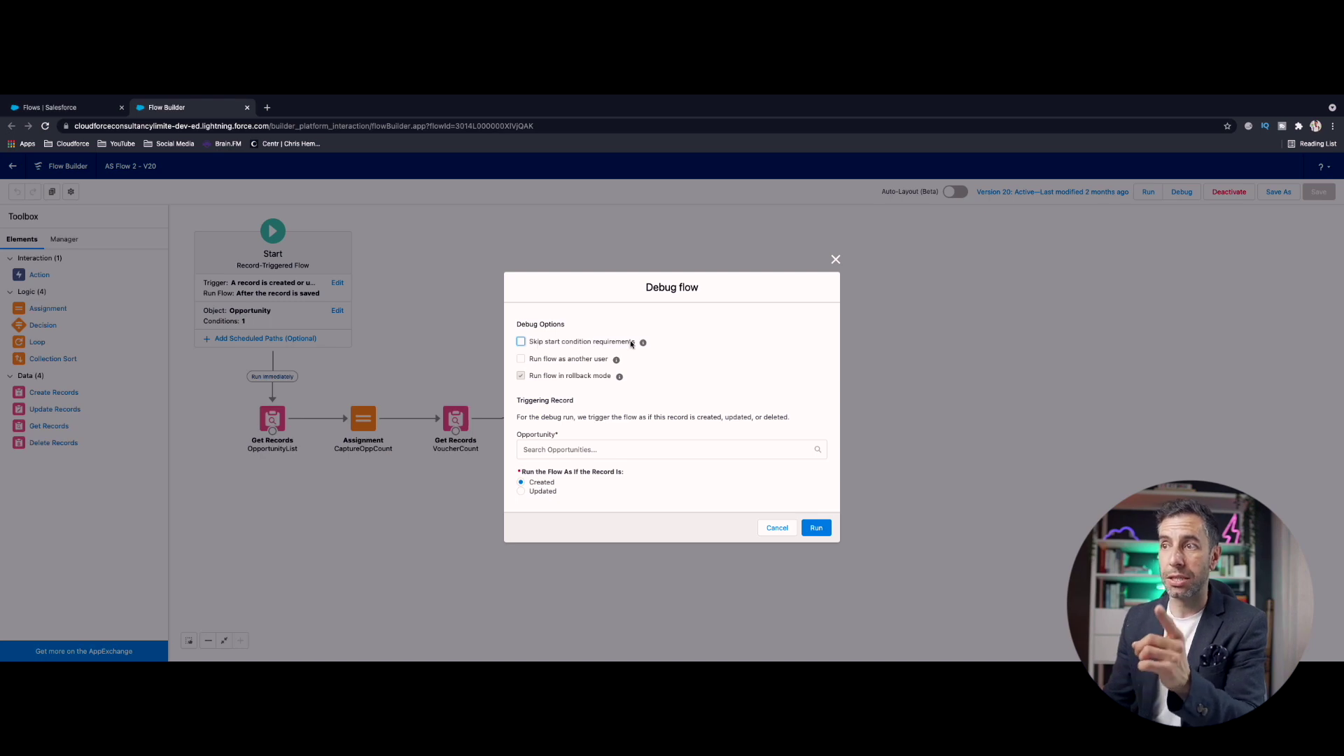
mouse_move(644, 346)
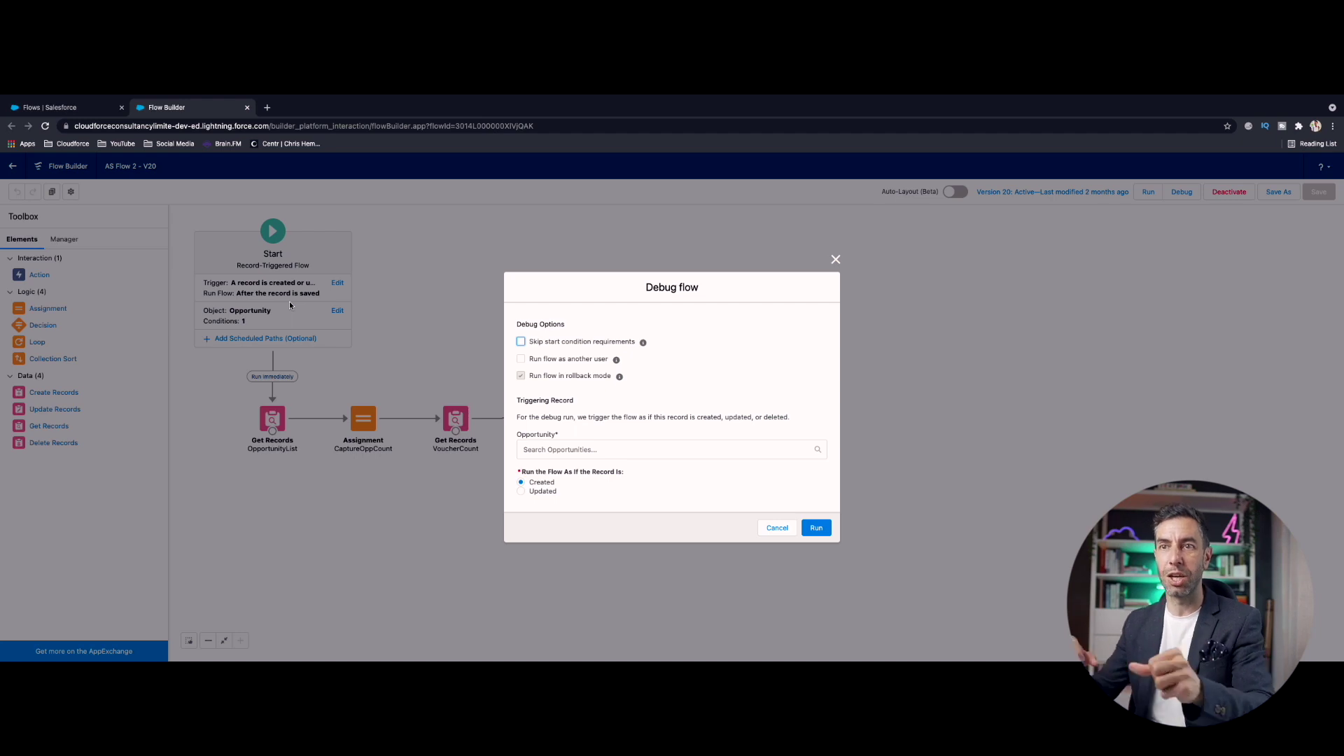
click(521, 359)
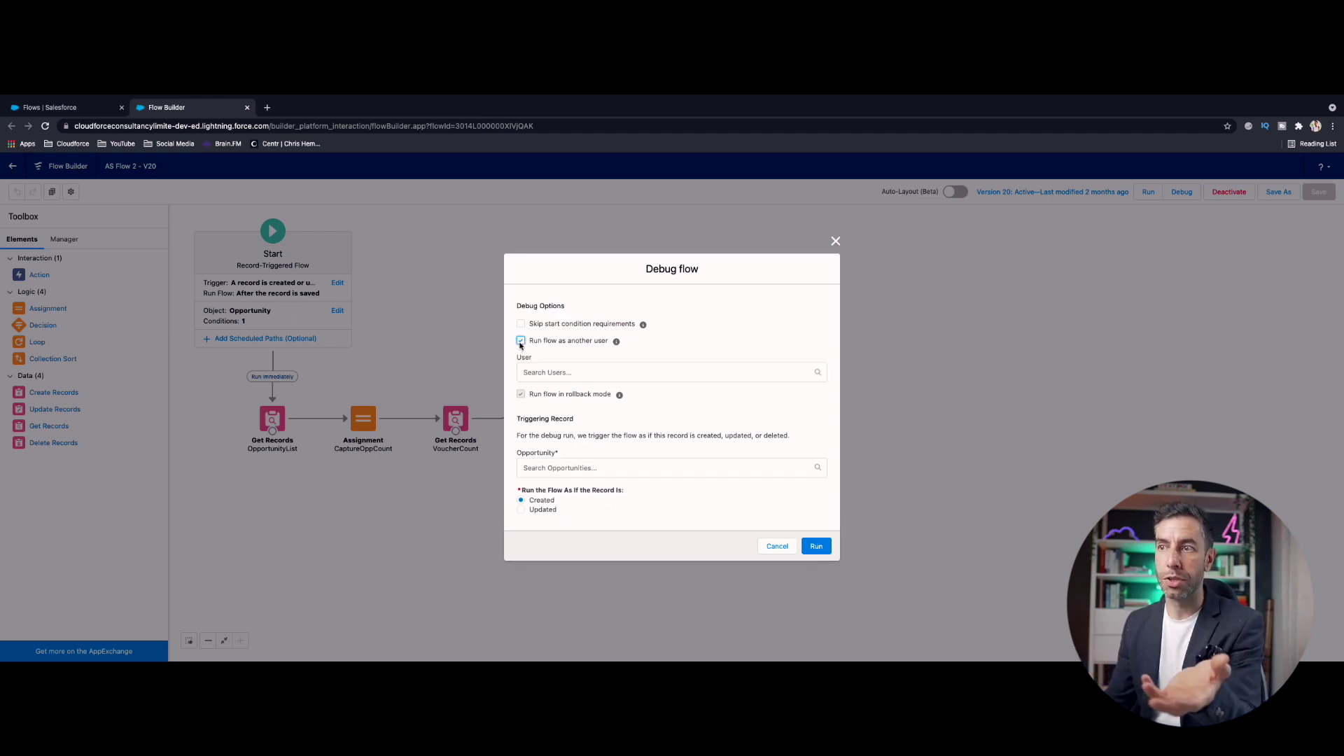
click(521, 341)
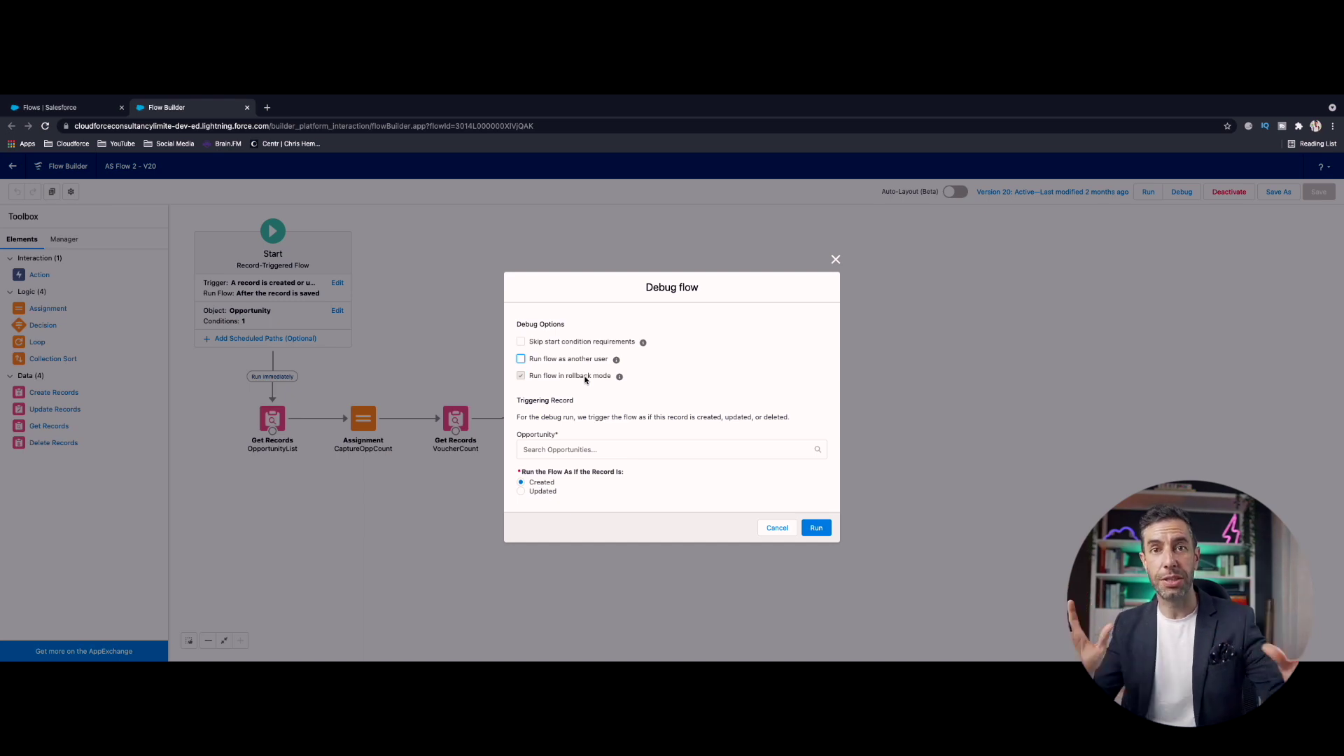
- Check the rollback mode explanation, and run the debug on the Dickenson Mobile Generators opportunity as if the record is updated
mouse_move(620, 378)
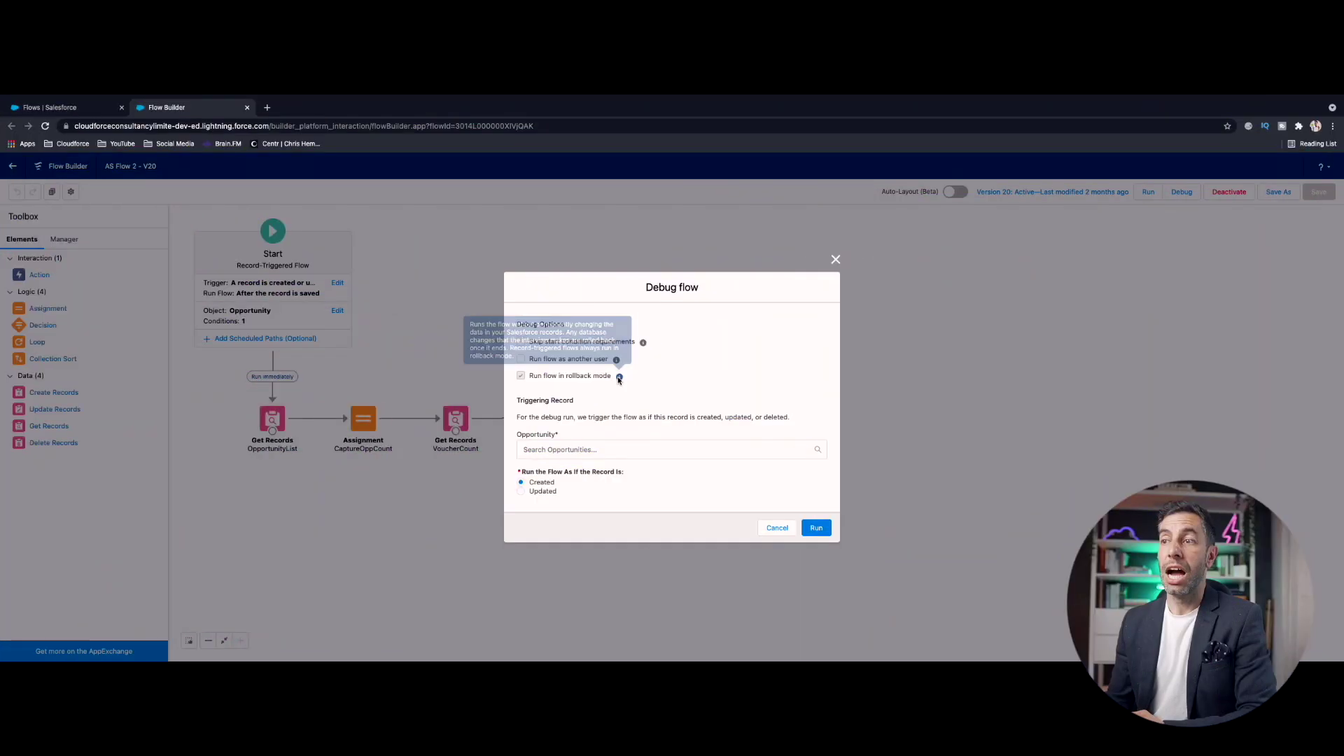
mouse_move(620, 379)
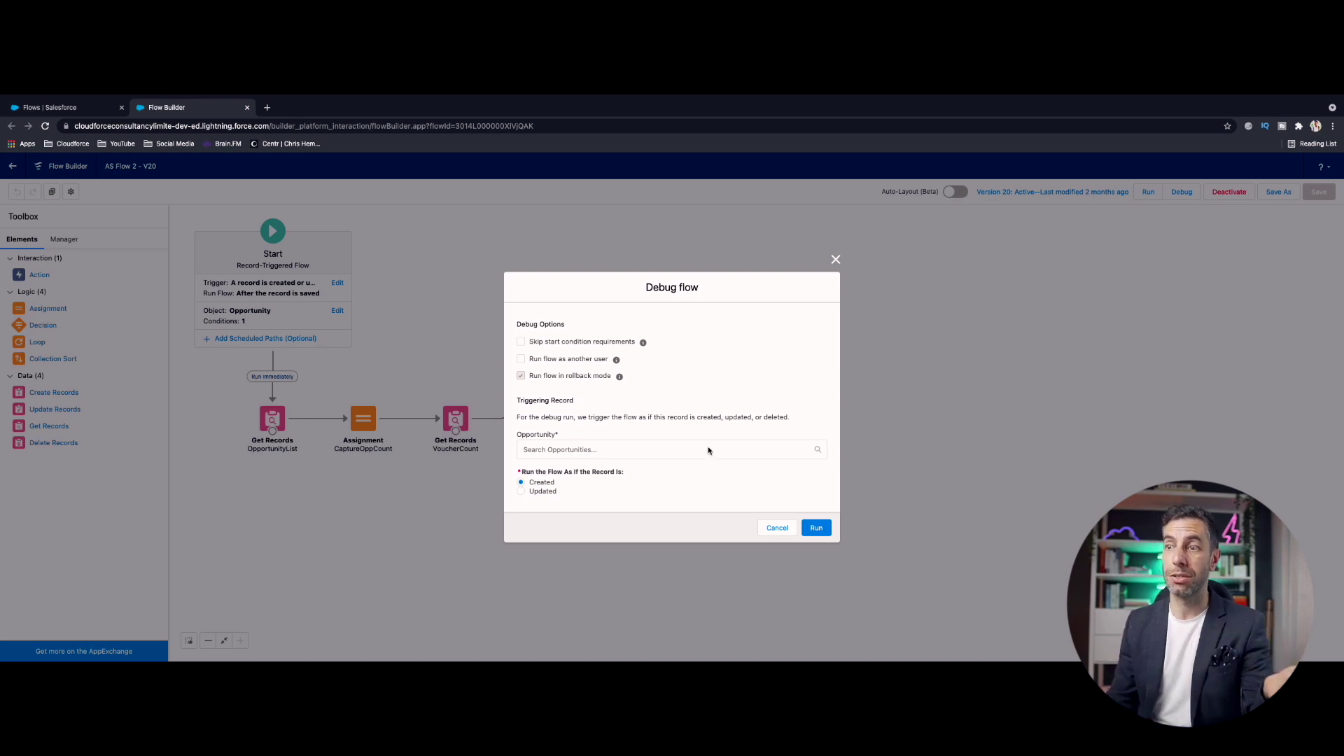
click(546, 450)
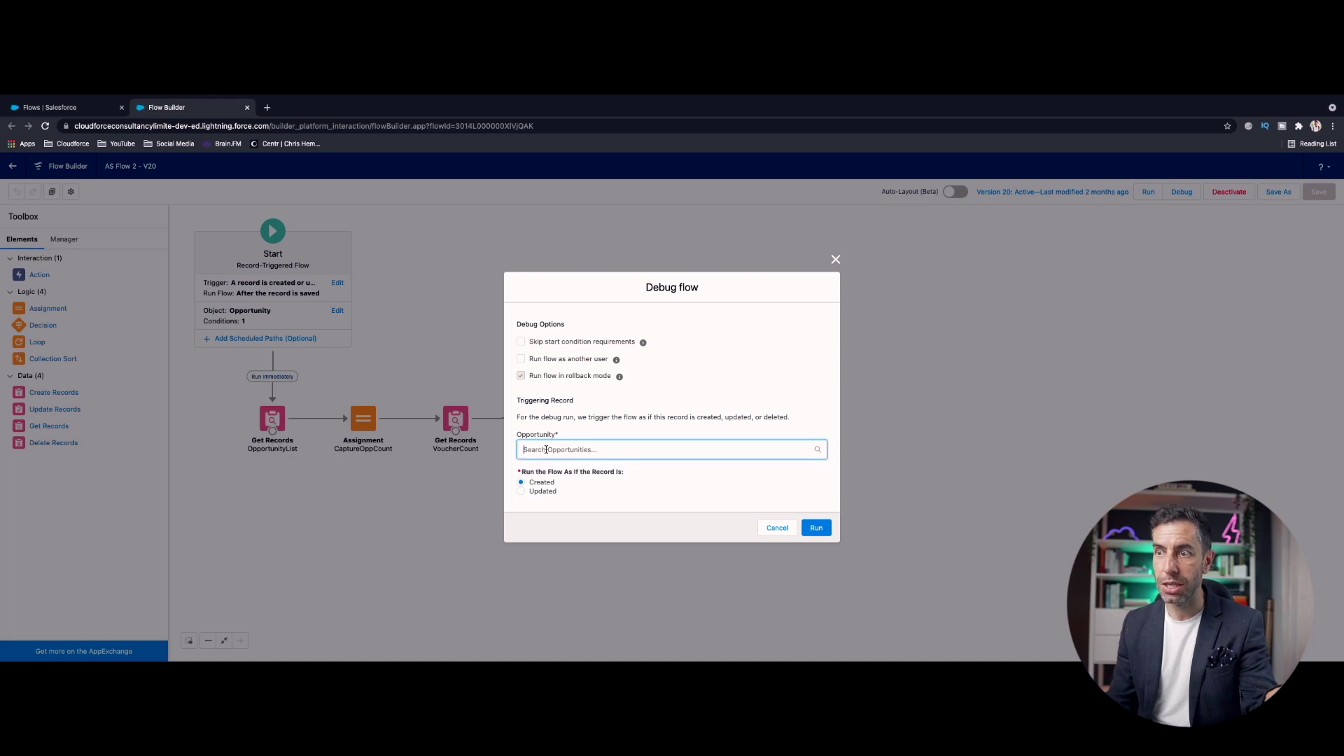
scroll(567, 465, down, 2)
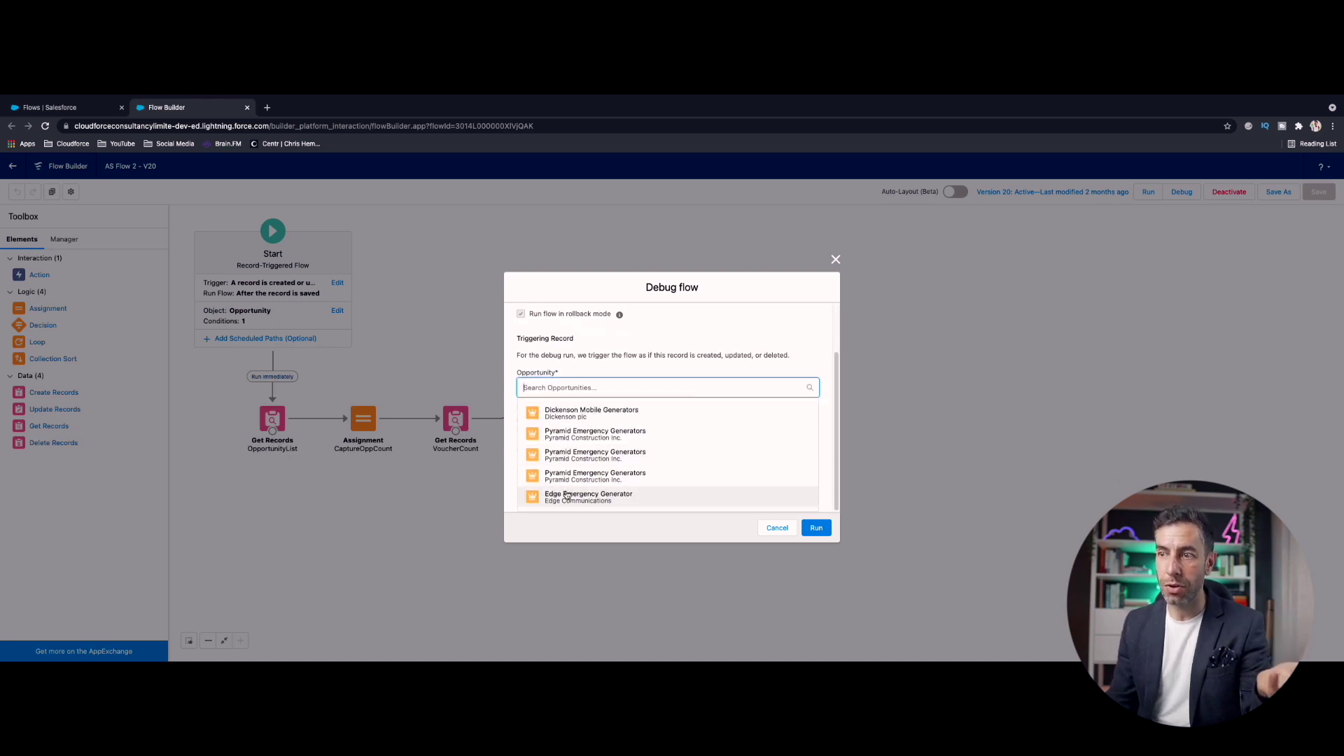
click(576, 412)
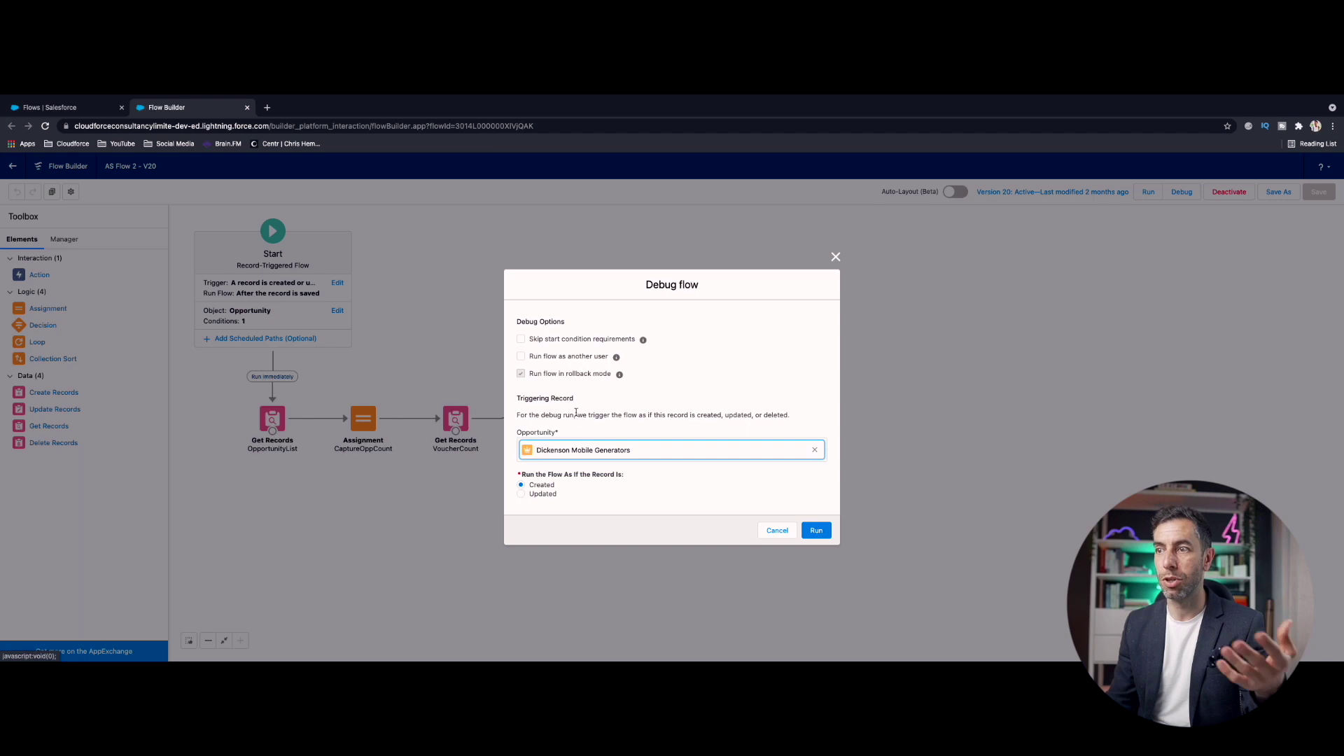
click(541, 496)
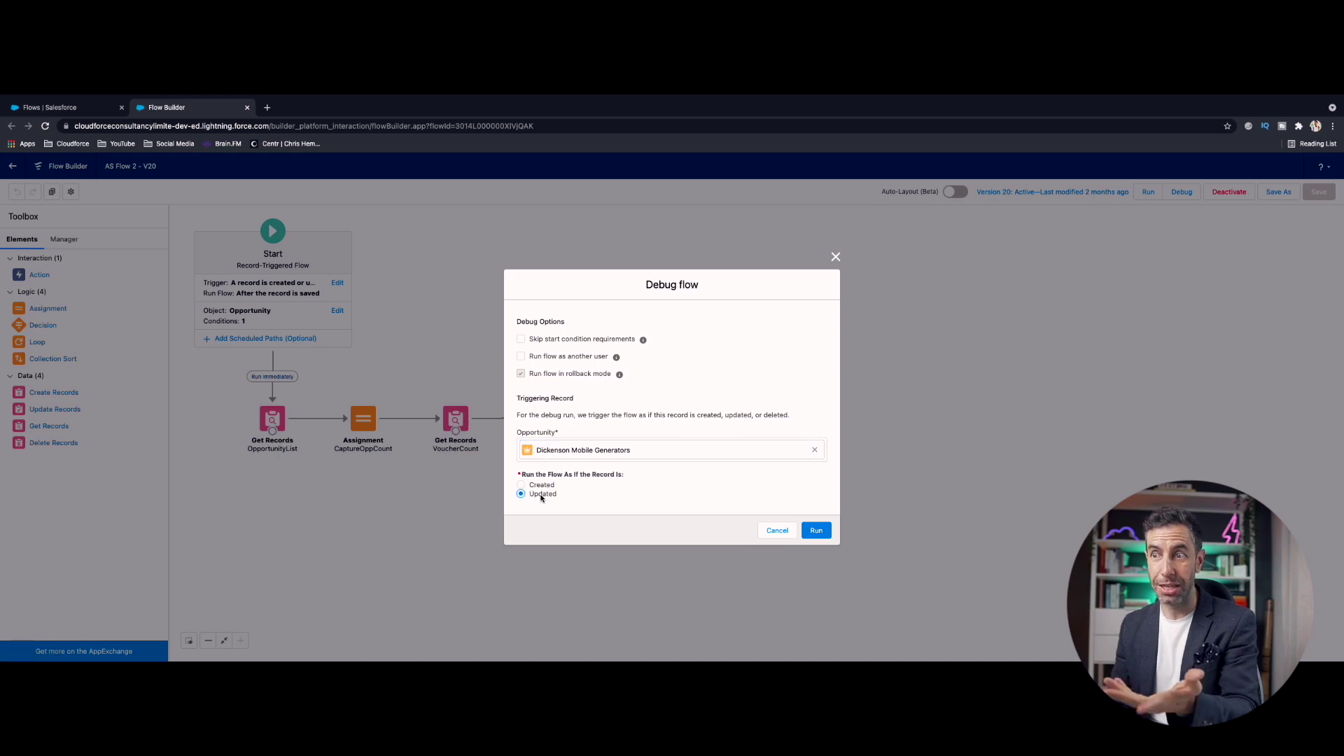
click(816, 530)
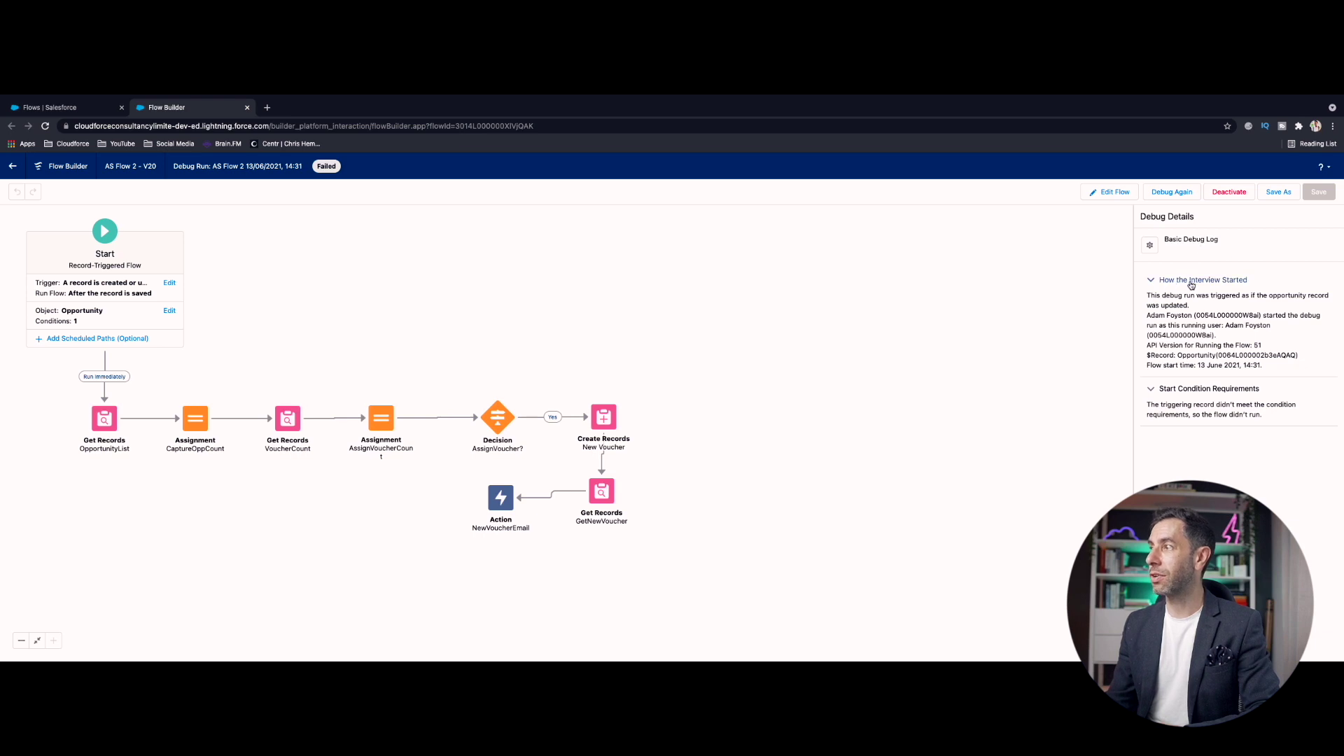
- Examine the running user and record IDs in the Debug Details and the Opportunity entry conditions of the Start element
double_click(1212, 315)
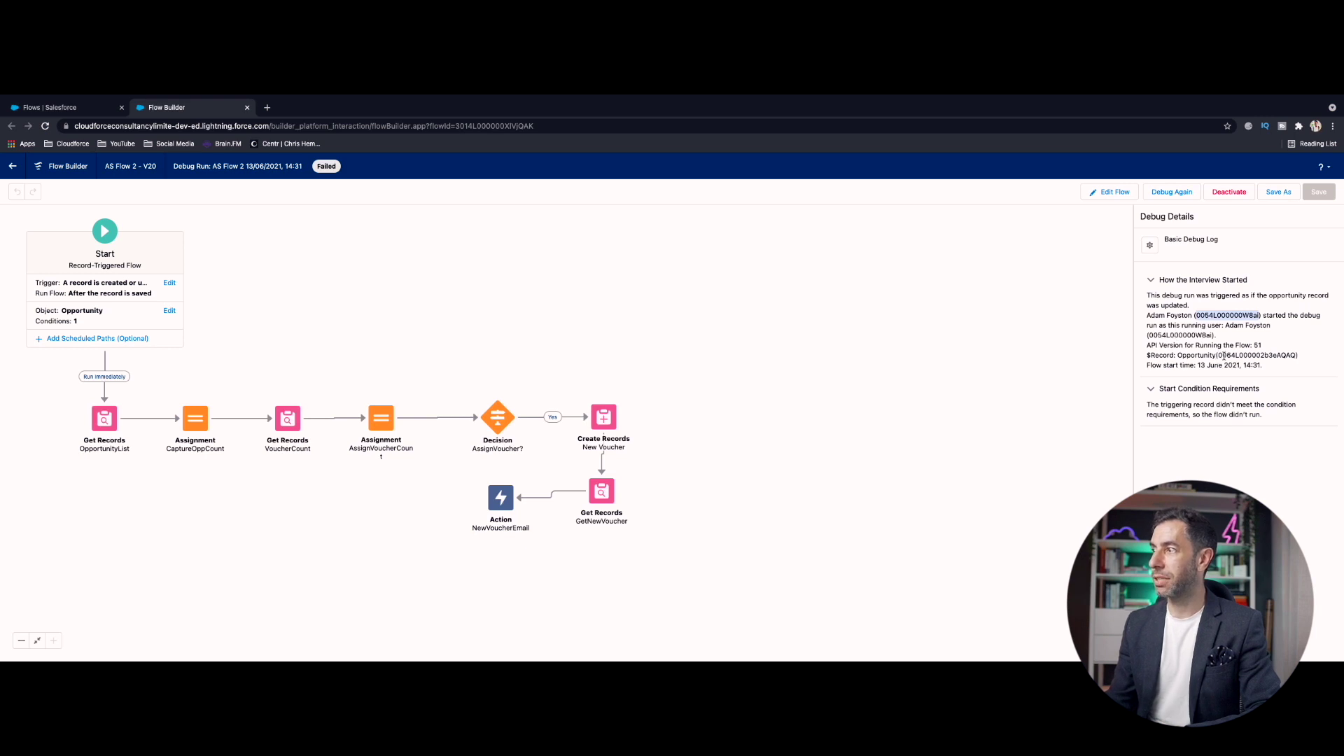
double_click(1247, 356)
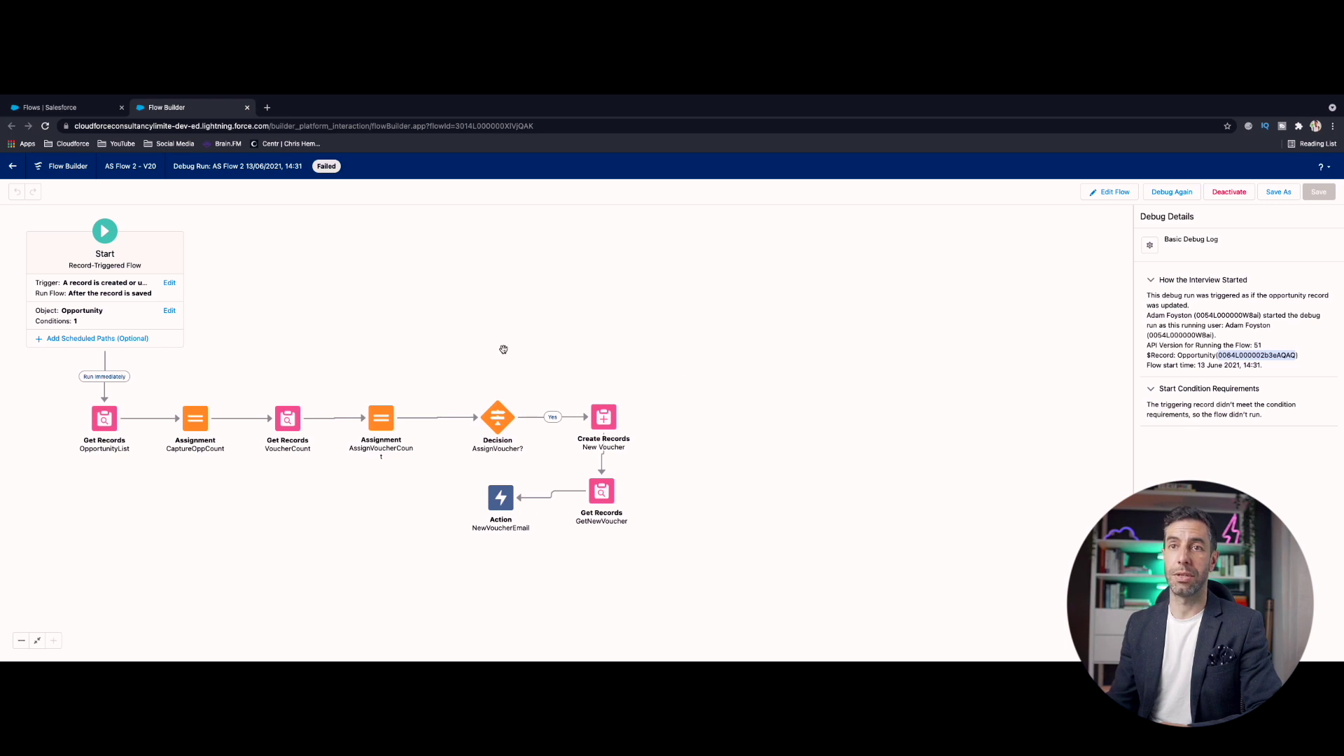
click(169, 312)
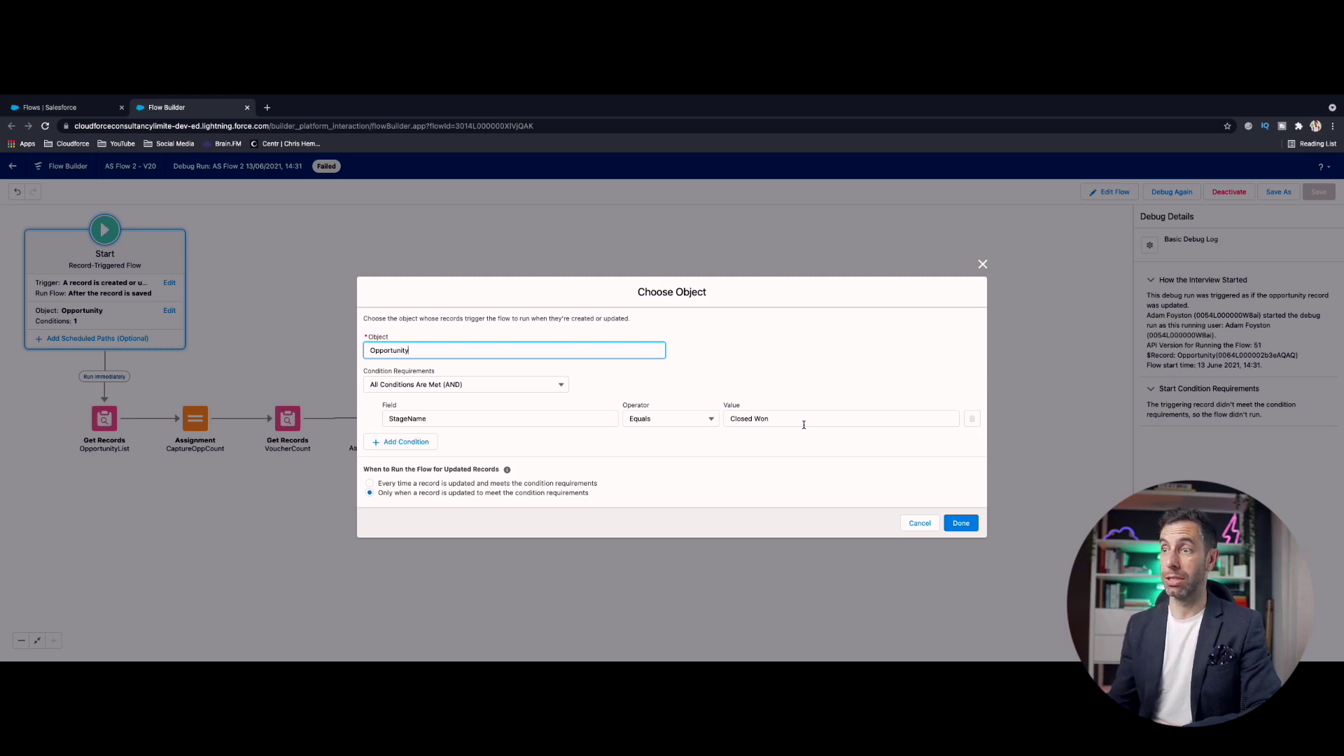
click(910, 523)
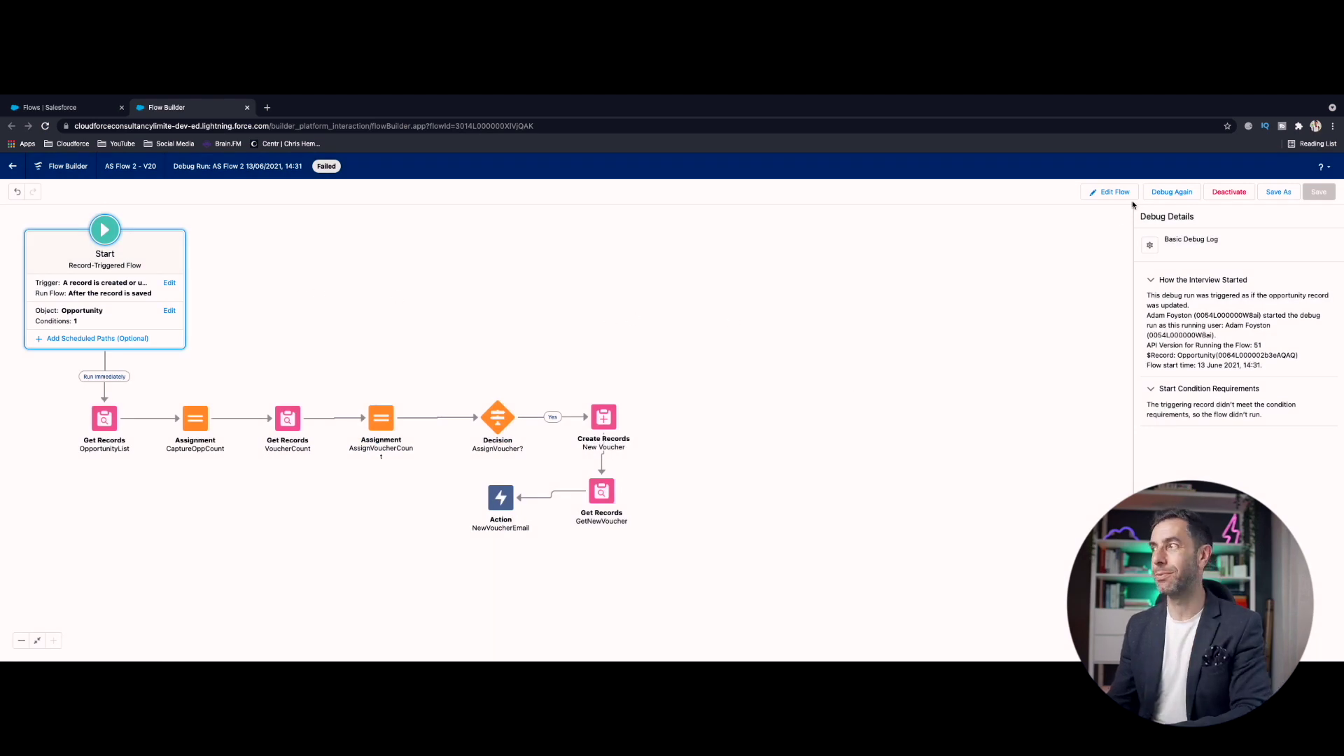
- Debug the flow again with Skip start condition requirements enabled, and review the Debug Details through the OpportunityList and CaptureOppCount elements
click(1167, 194)
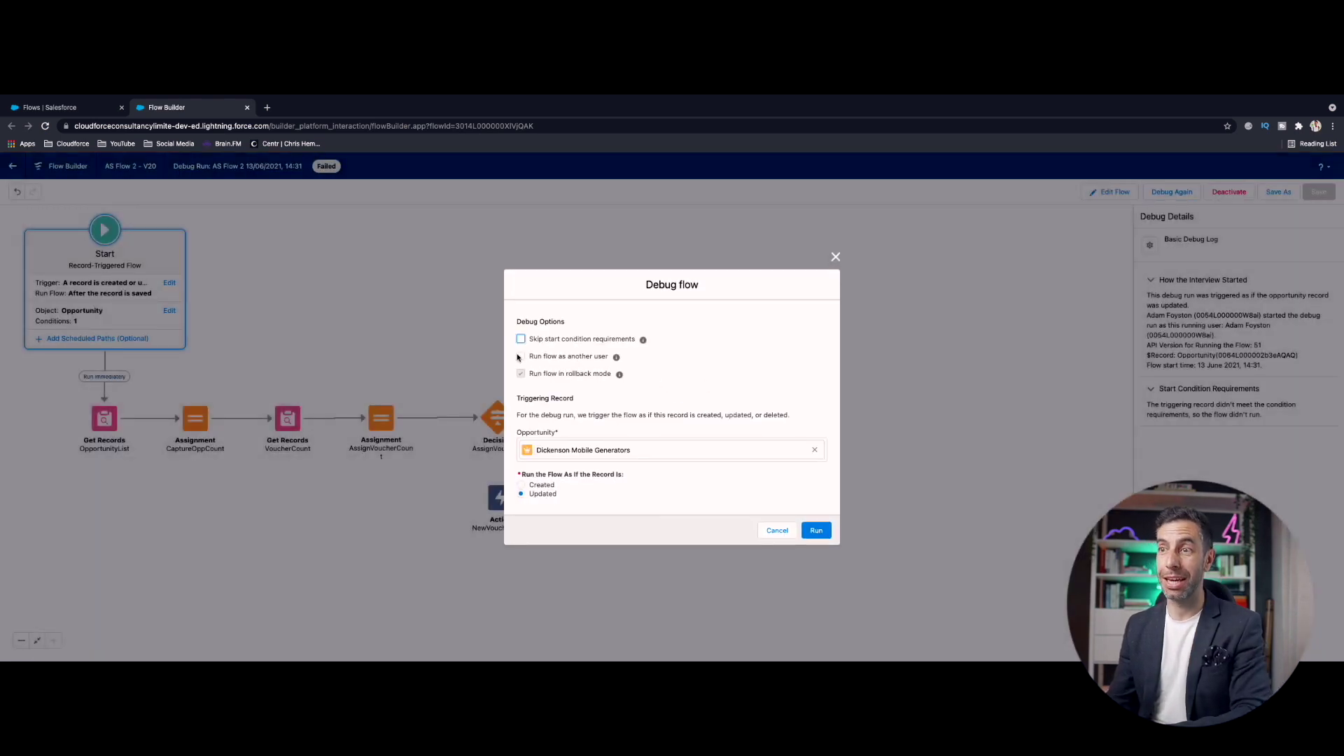
click(521, 339)
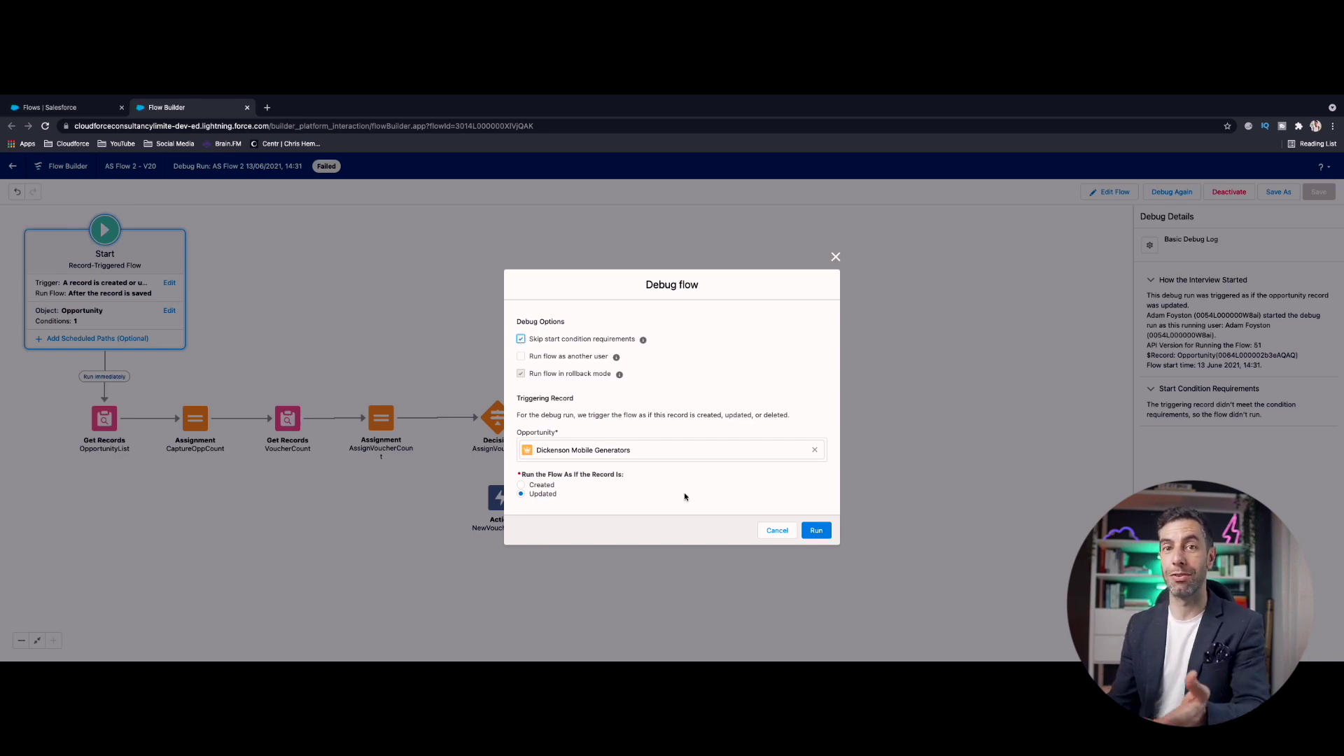
click(817, 530)
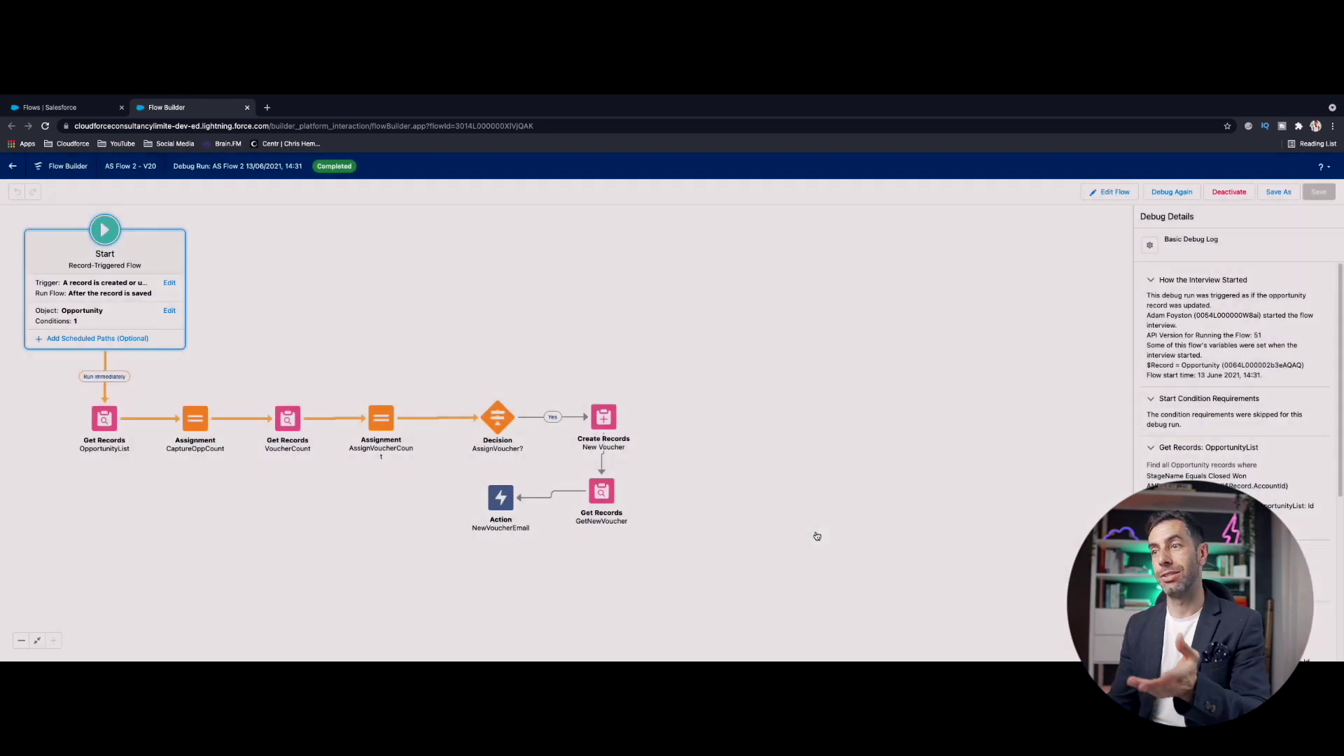
scroll(1214, 386, down, 5)
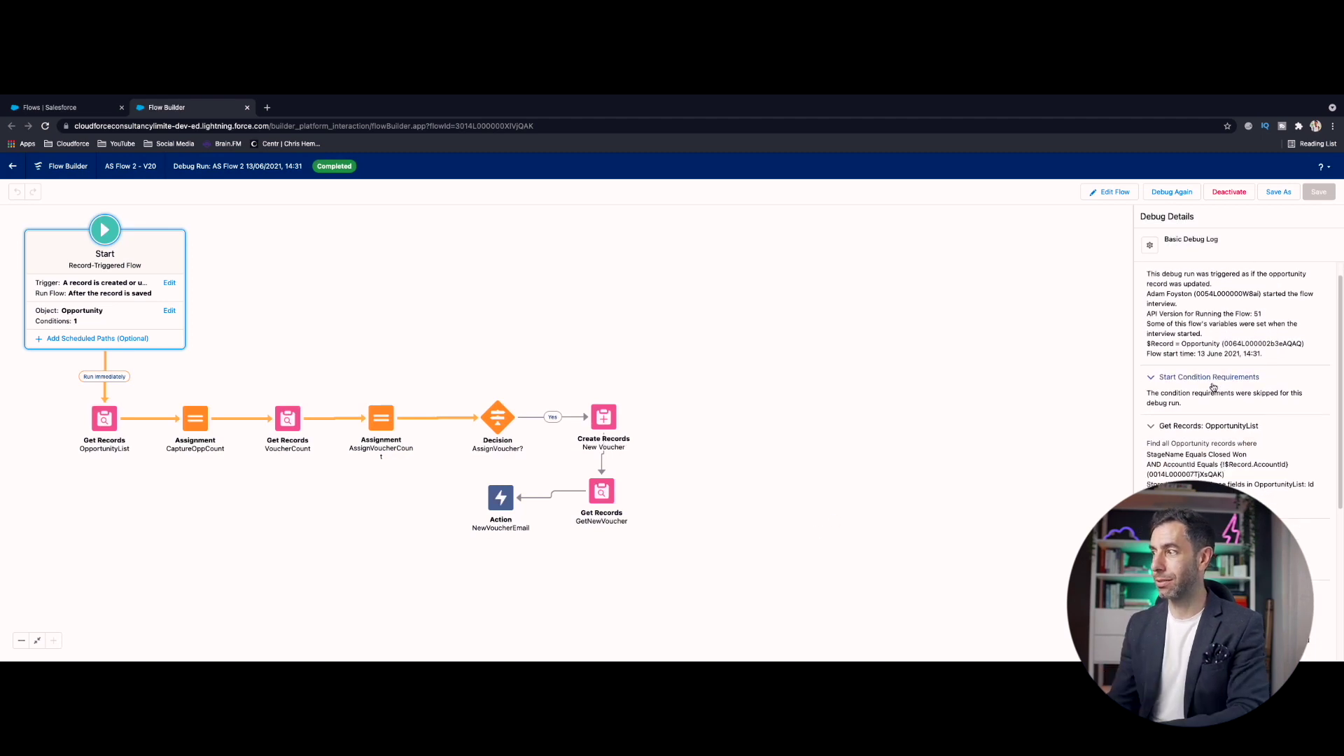
scroll(1213, 386, down, 1)
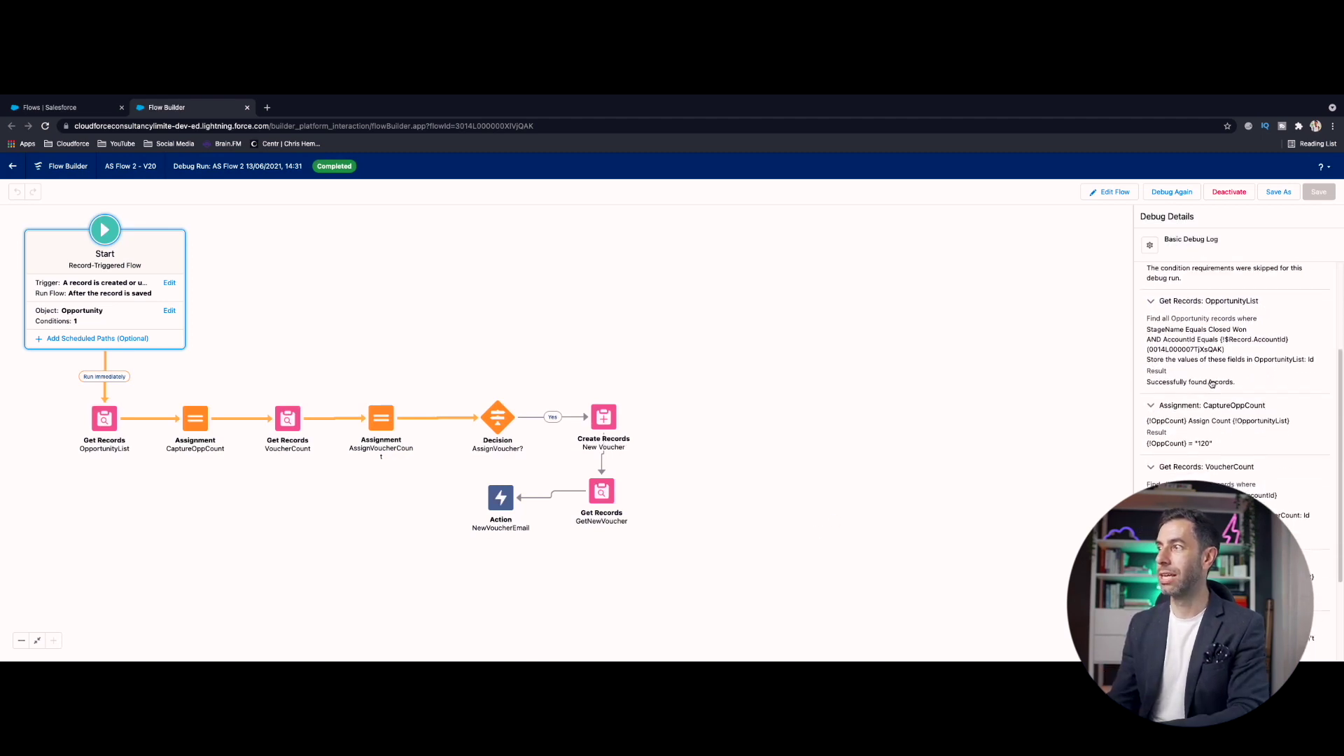